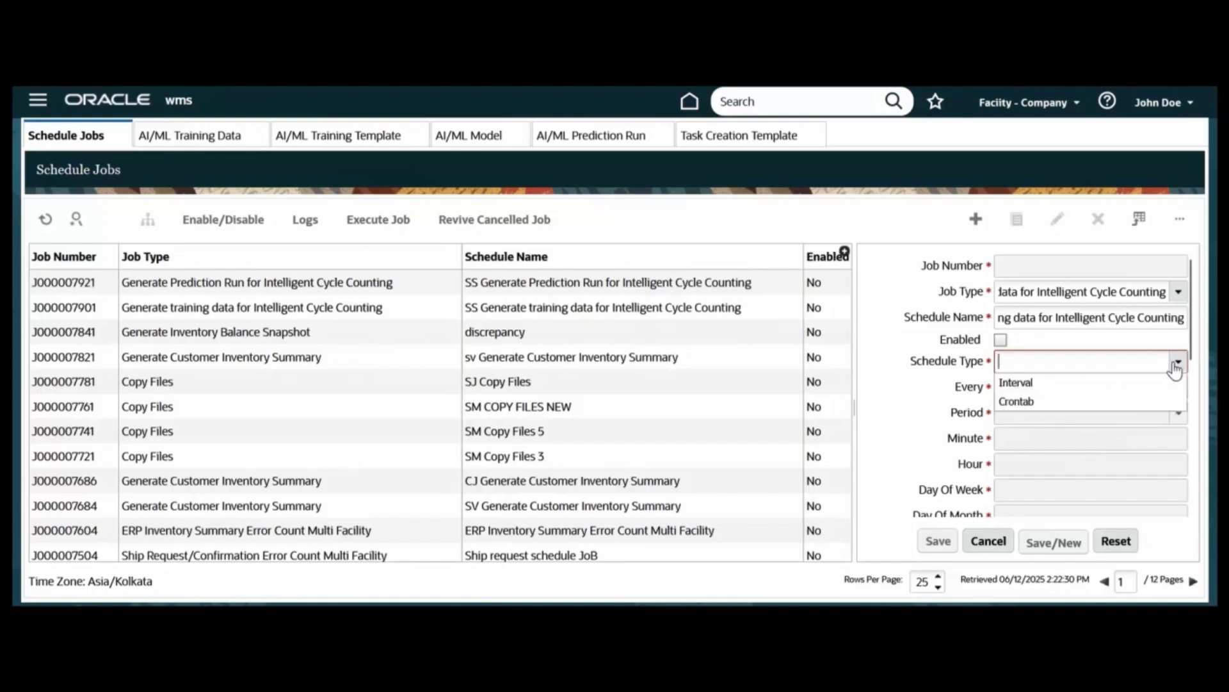
- Set the new training data job to run on an Interval schedule every 1 minutes, enable it, and save it
left_click(1148, 383)
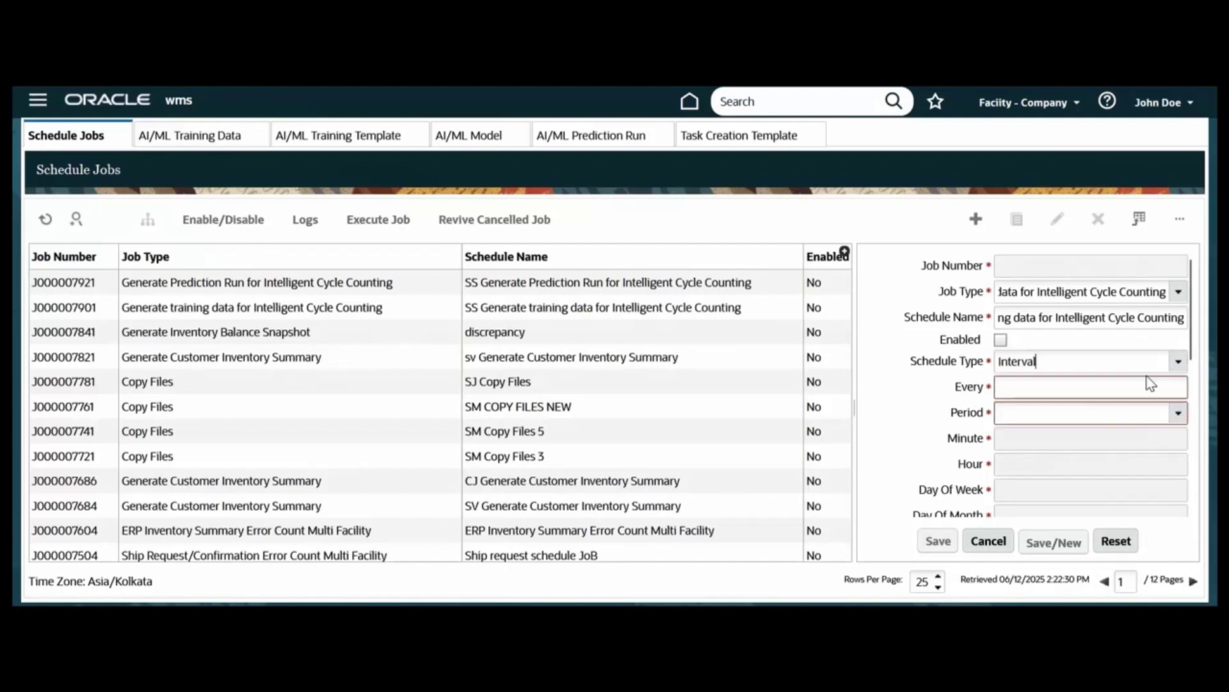
left_click(1002, 341)
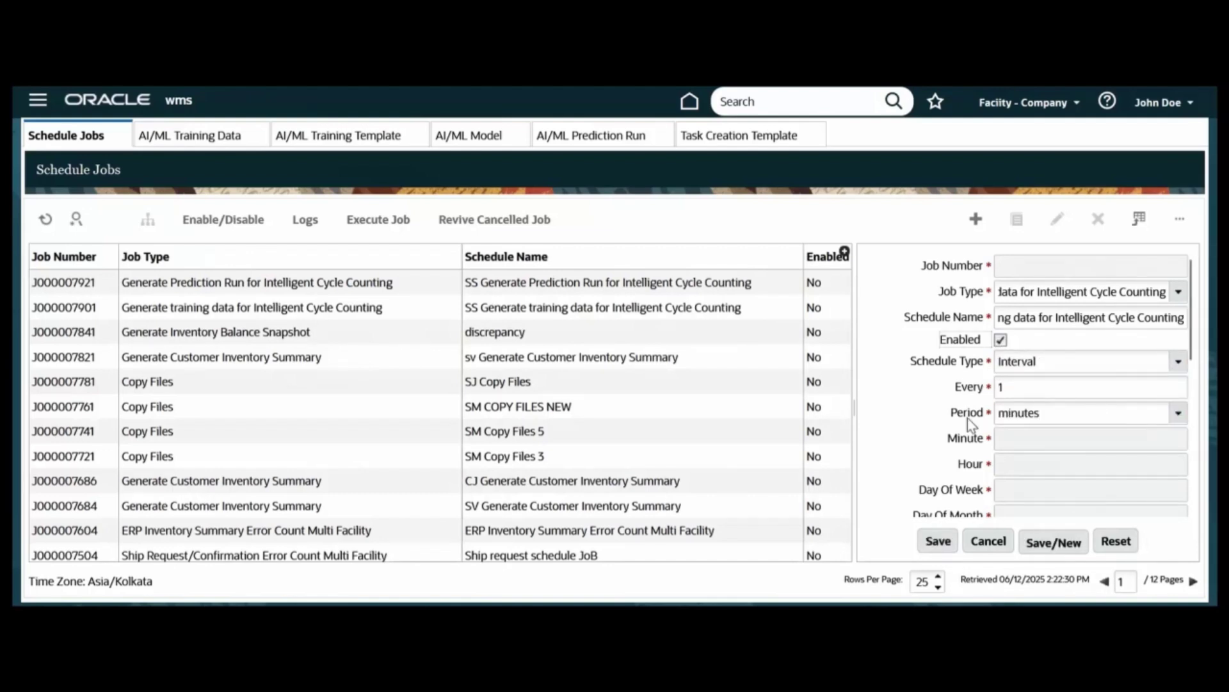
left_click(938, 541)
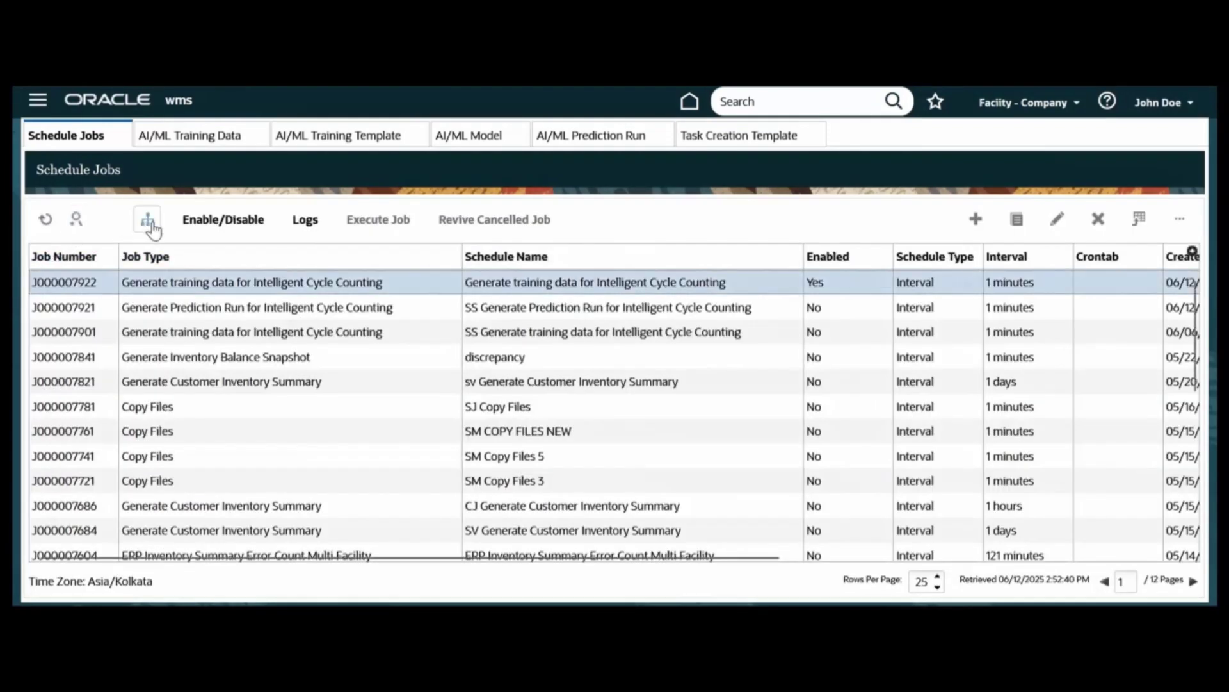
- Check the new job's execution details and display the AI/ML training data for Intelligent Cycle Count
left_click(150, 222)
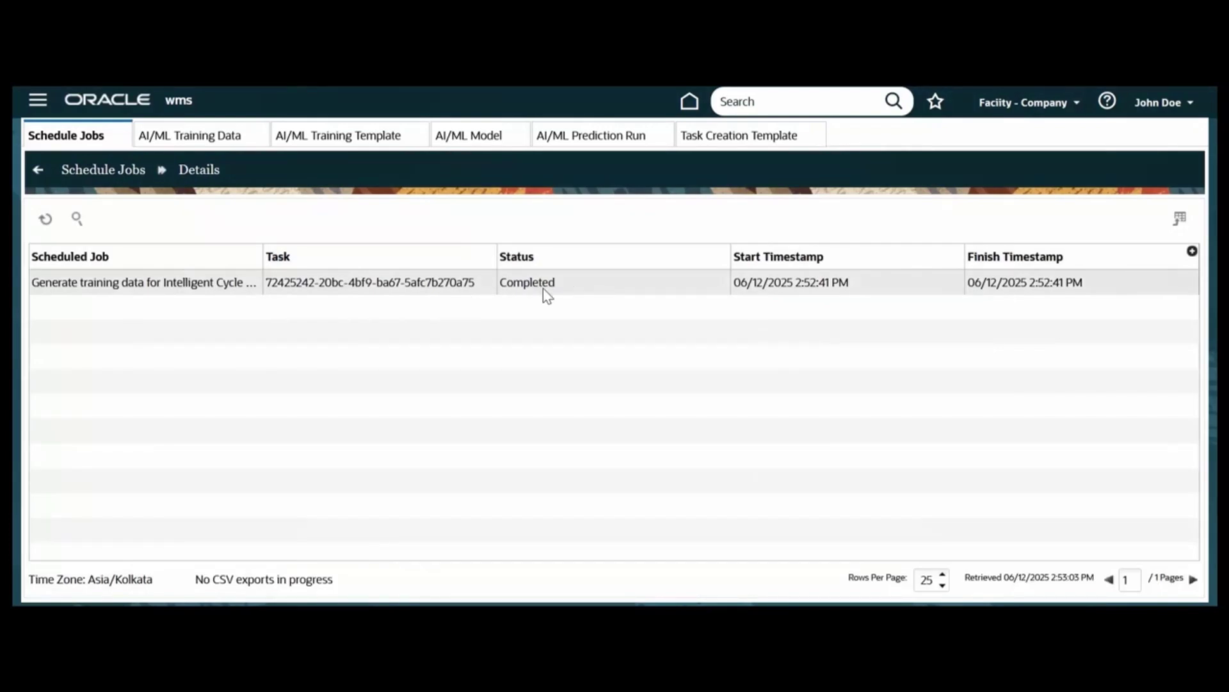
left_click(116, 183)
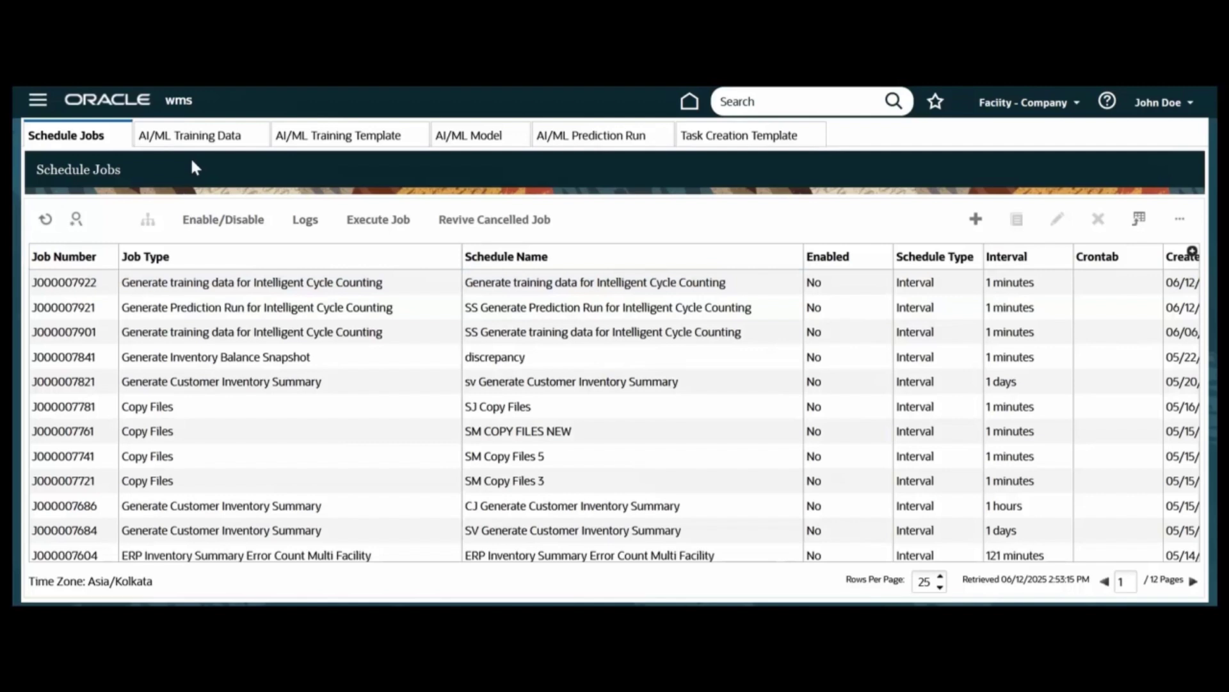
left_click(201, 135)
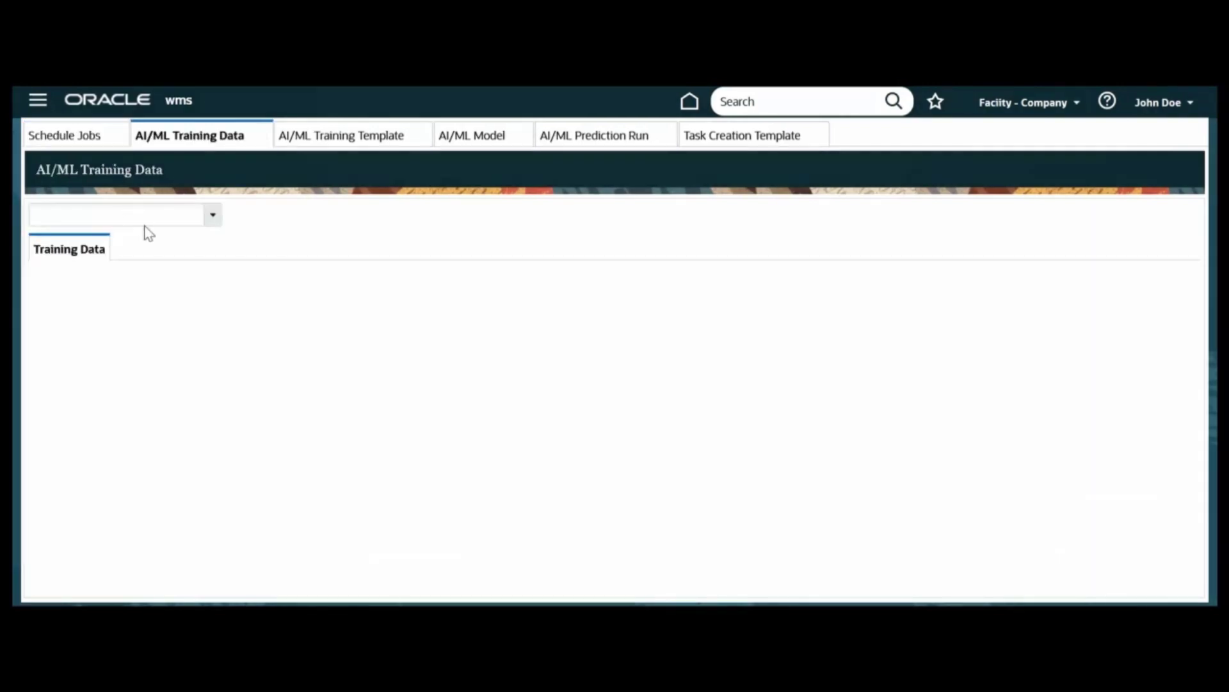
left_click(213, 221)
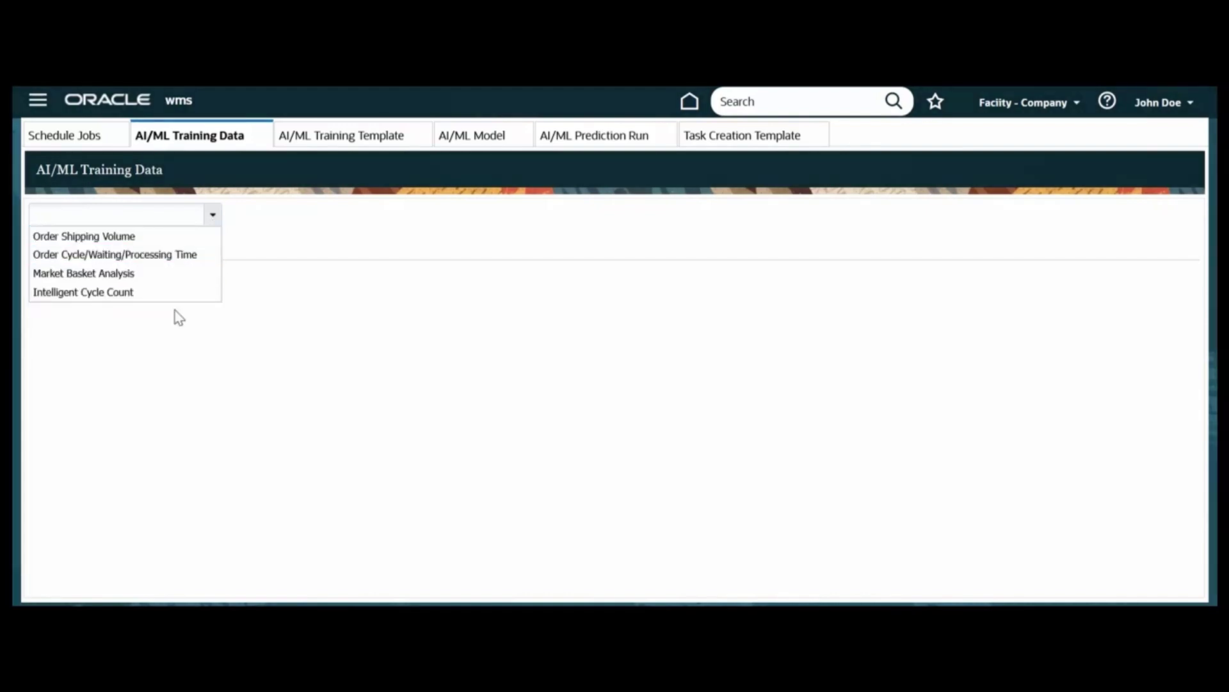
left_click(176, 293)
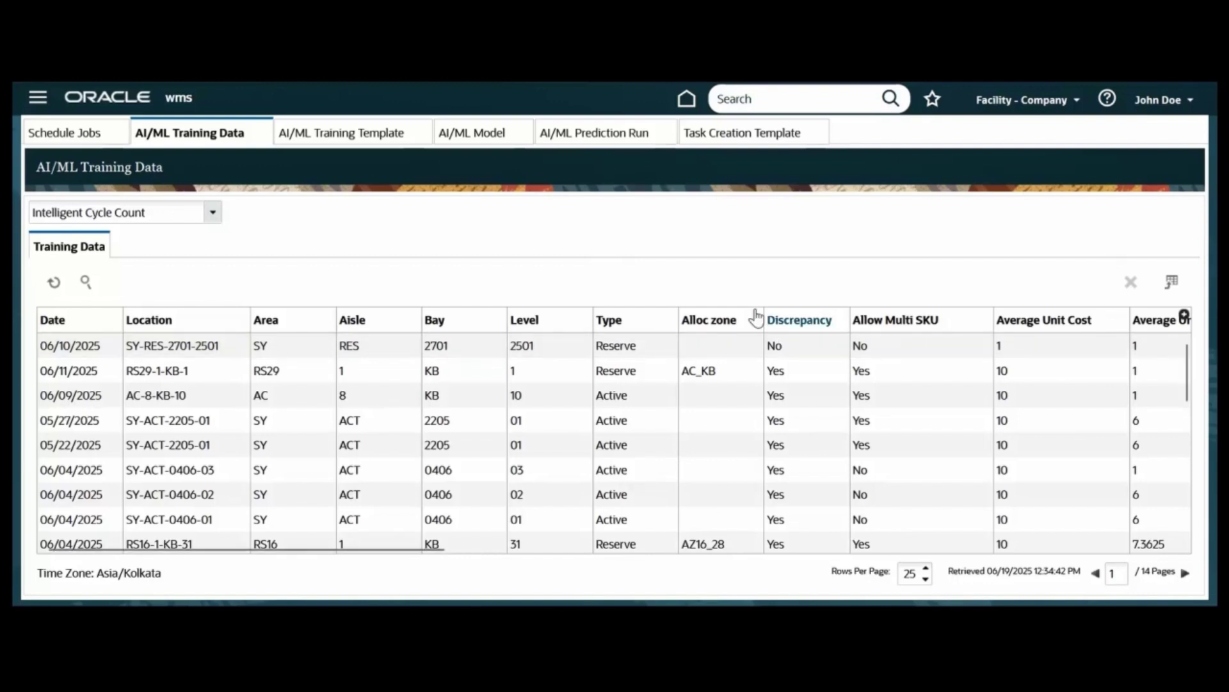
- Start a new AI/ML training template named AIMLCycleCount with the metric Intelligent Cycle Count
left_click(345, 141)
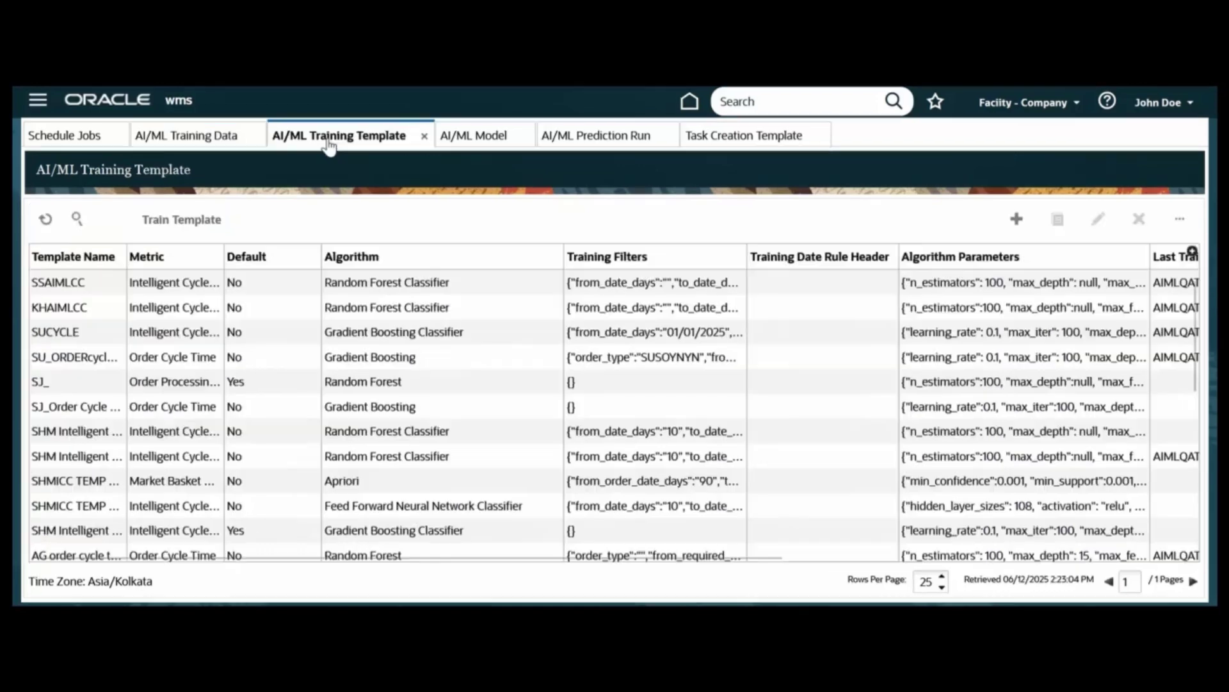
left_click(1016, 220)
type("AIMLCycleCount")
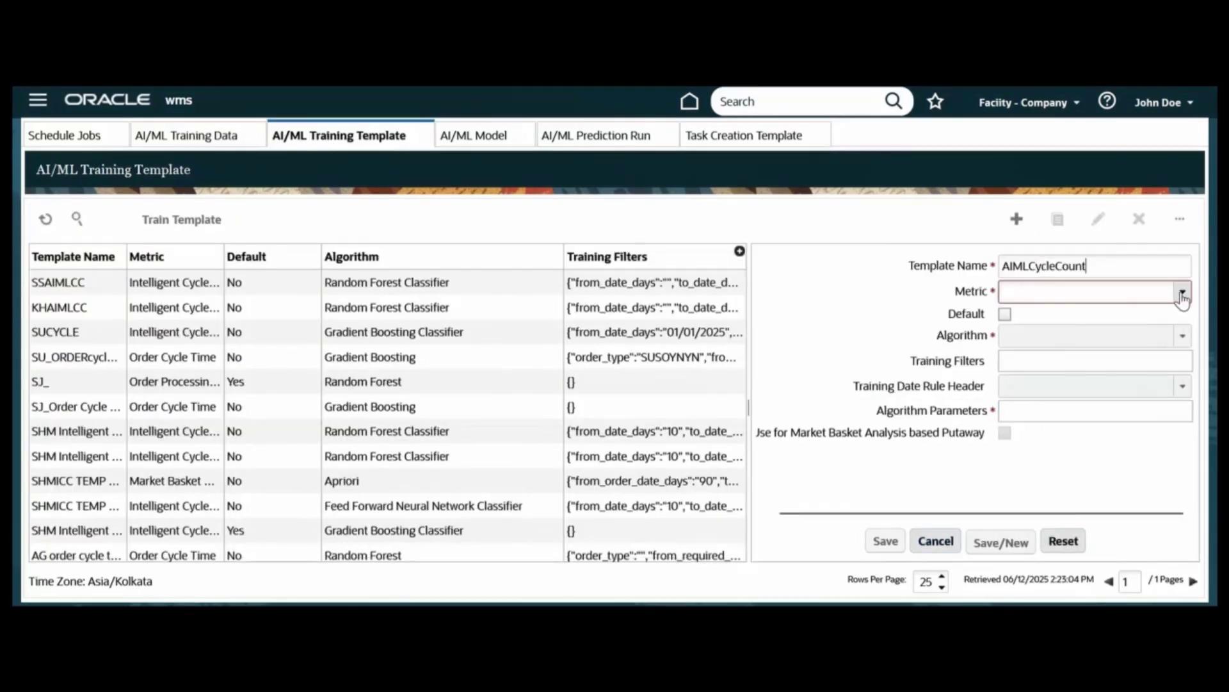
left_click(1183, 294)
left_click(1156, 314)
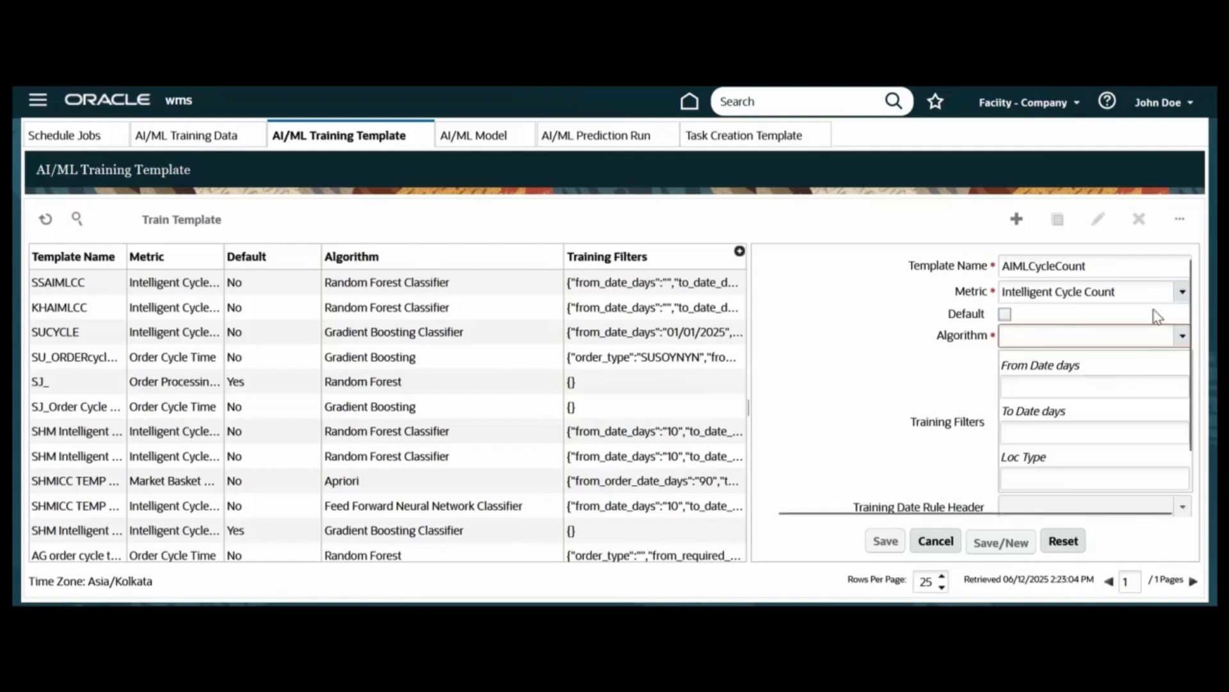
- Choose the Random Forest Classifier algorithm for the template, review its training filters and algorithm parameters, and save it
left_click(1183, 338)
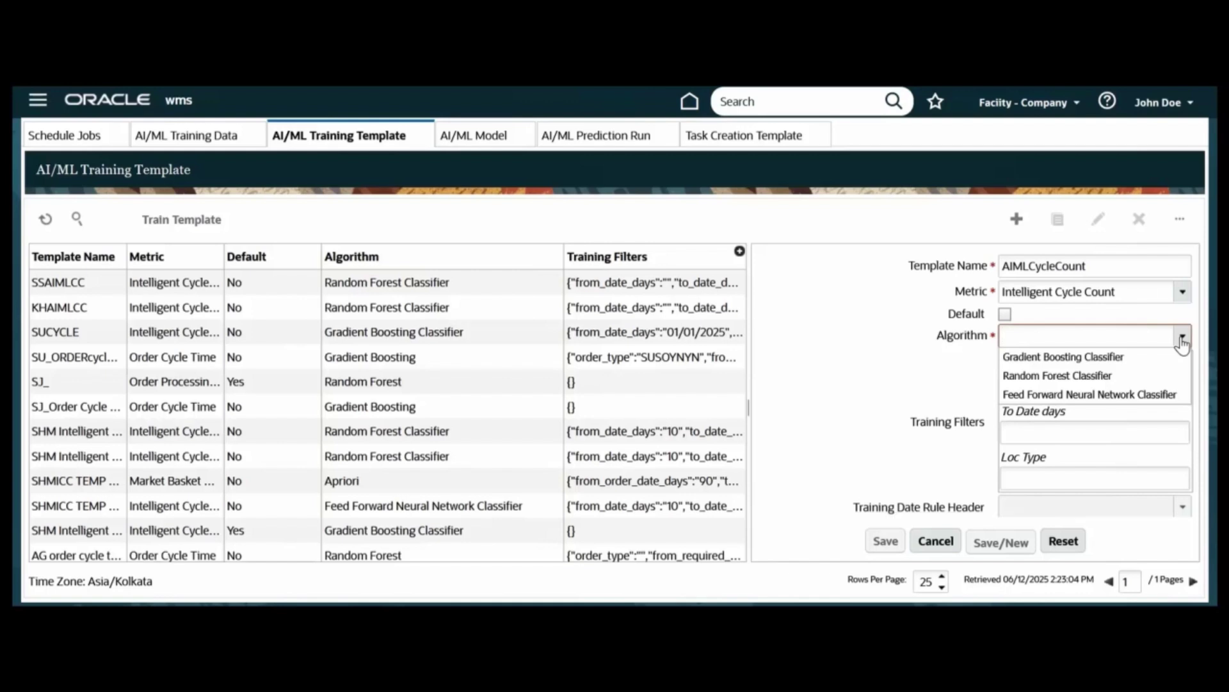
left_click(1162, 376)
scroll(1140, 394, "down", 2)
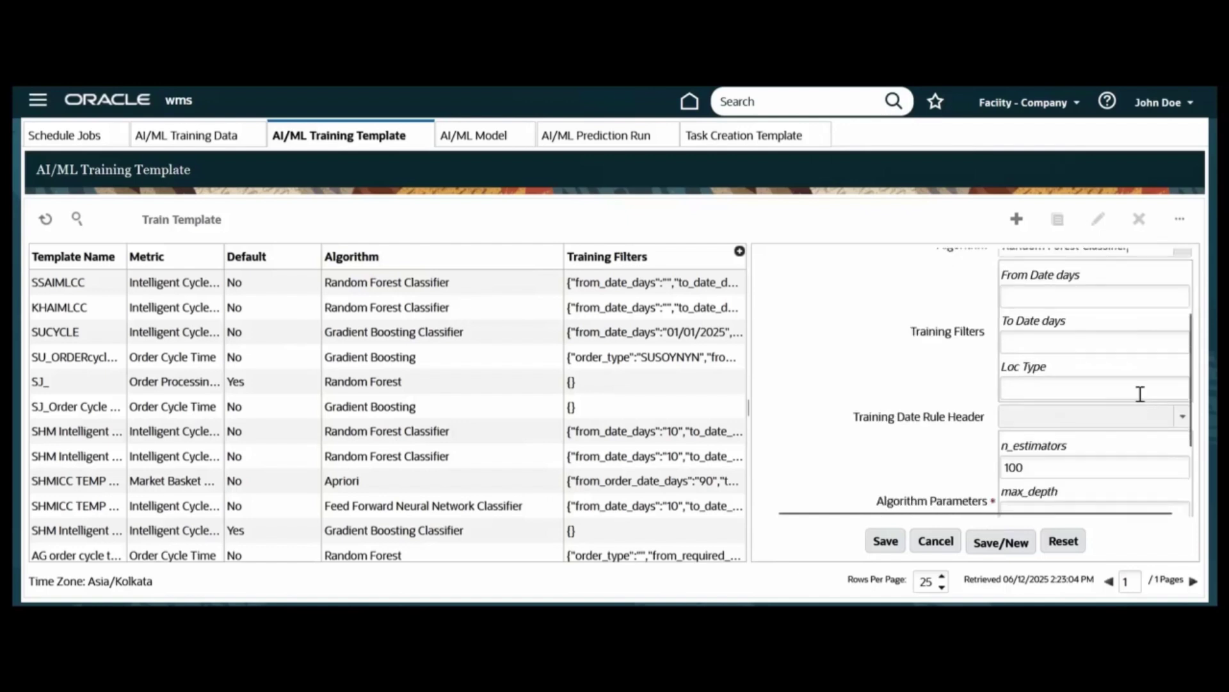
scroll(1140, 393, "down", 2)
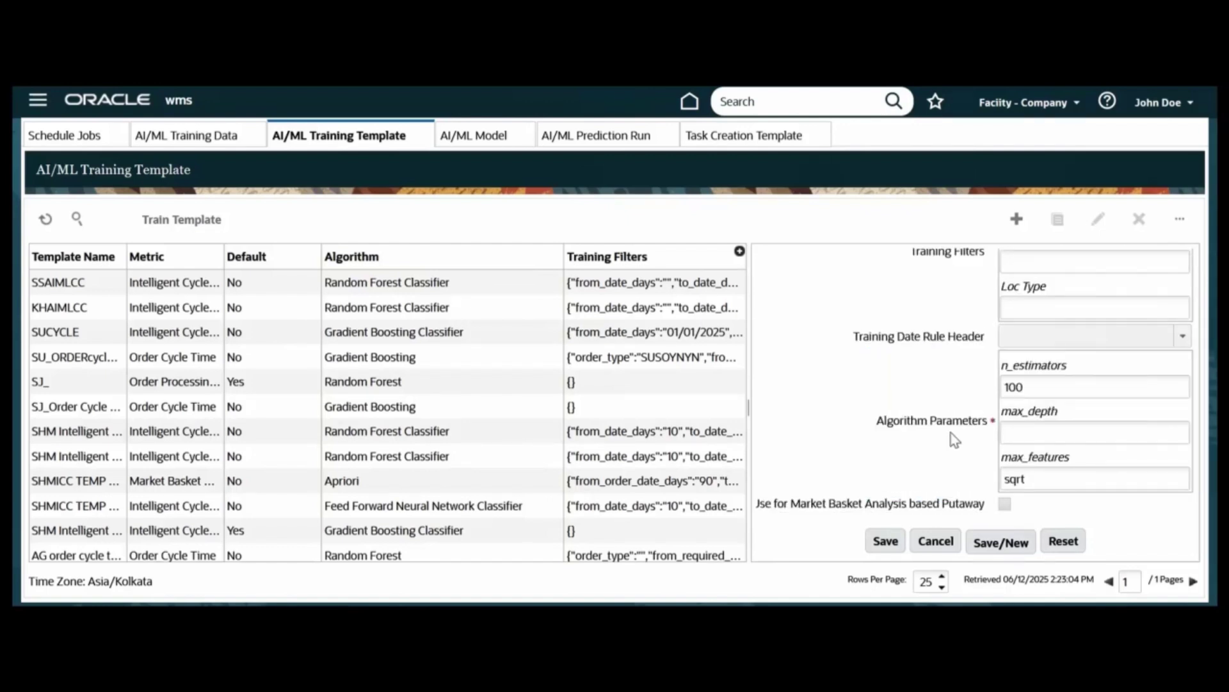
scroll(955, 439, "up", 4)
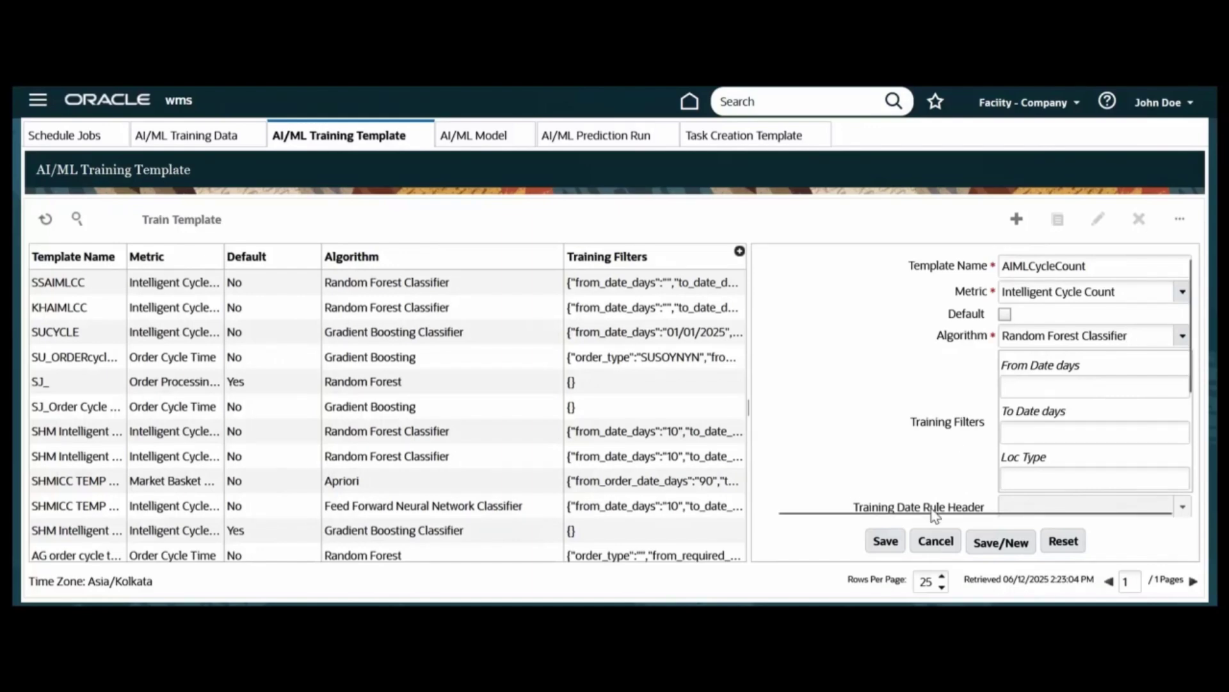
left_click(886, 543)
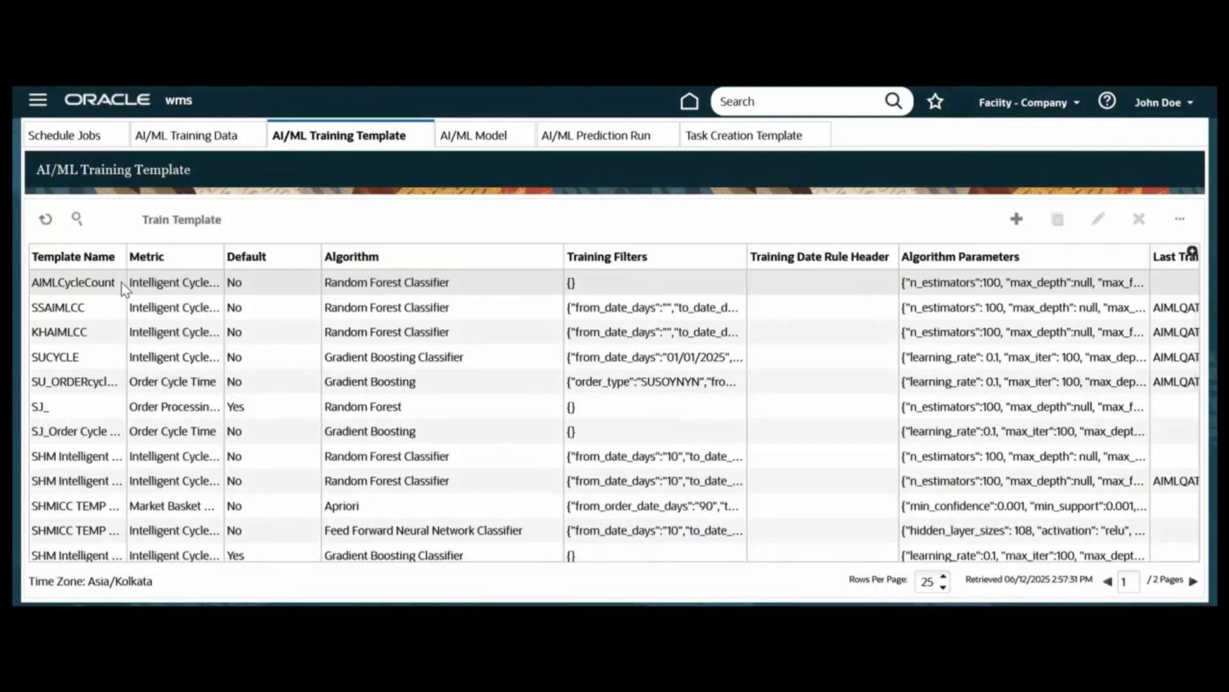
- Train the AIMLCycleCount template to generate its model and copy the resulting training run number
left_click(124, 288)
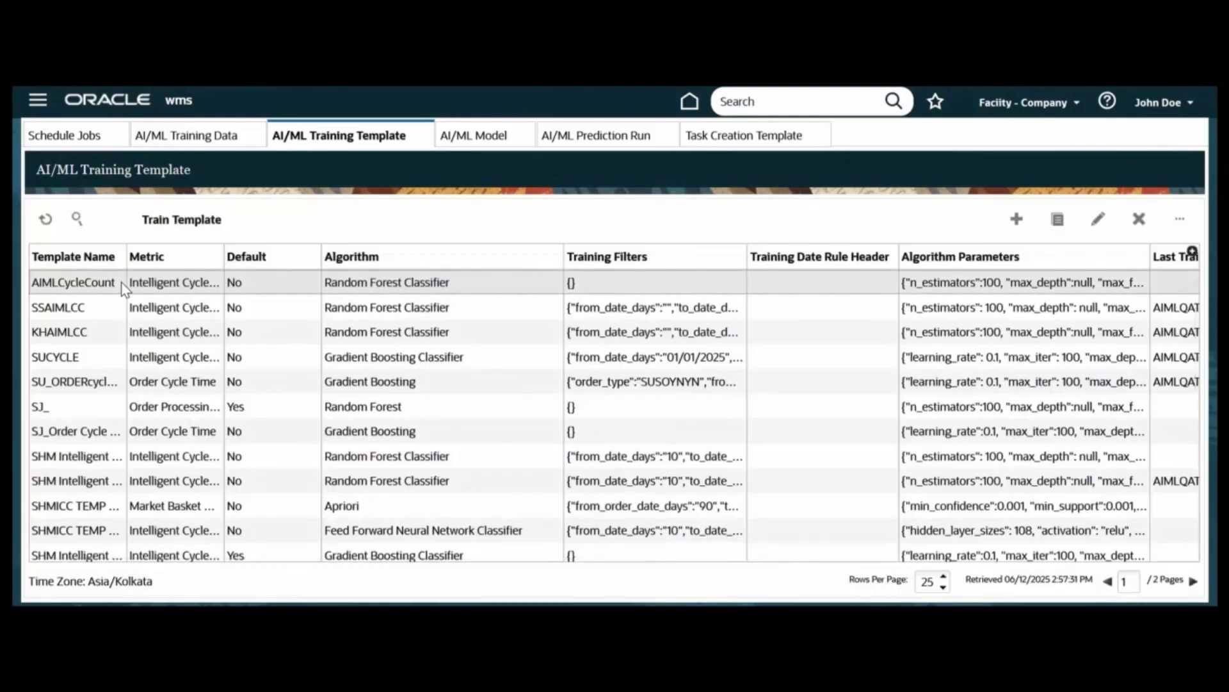
left_click(179, 226)
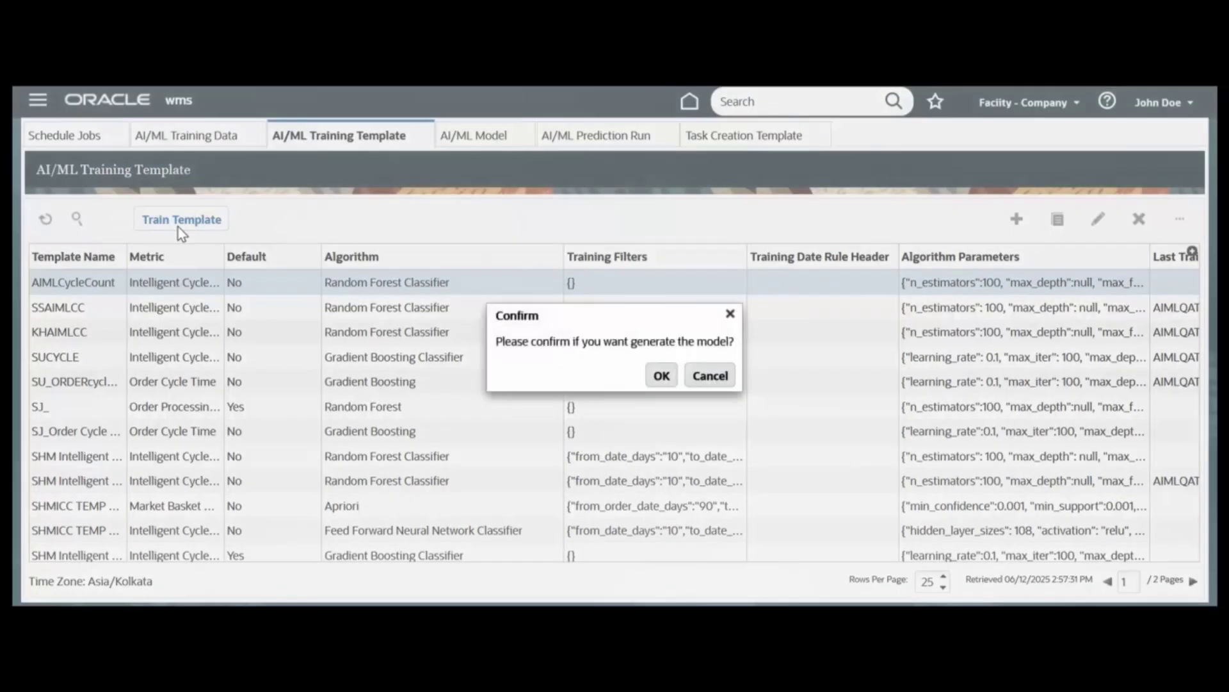
left_click(662, 376)
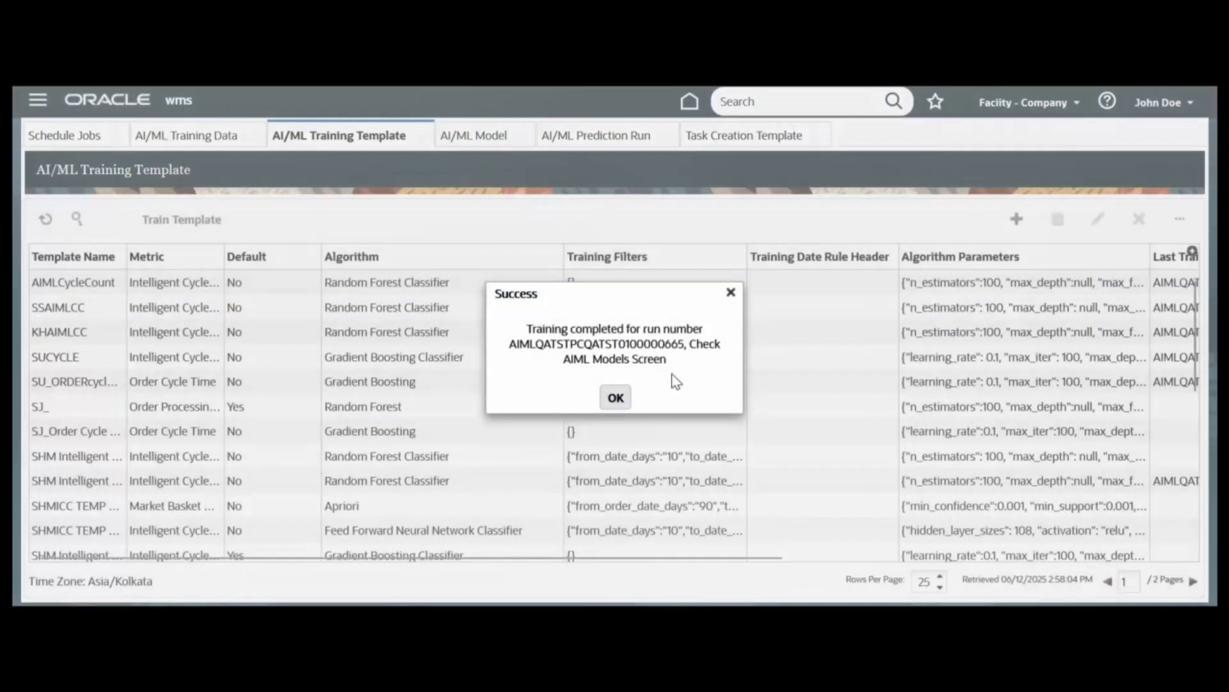
double_click(596, 343)
key("ctrl+c")
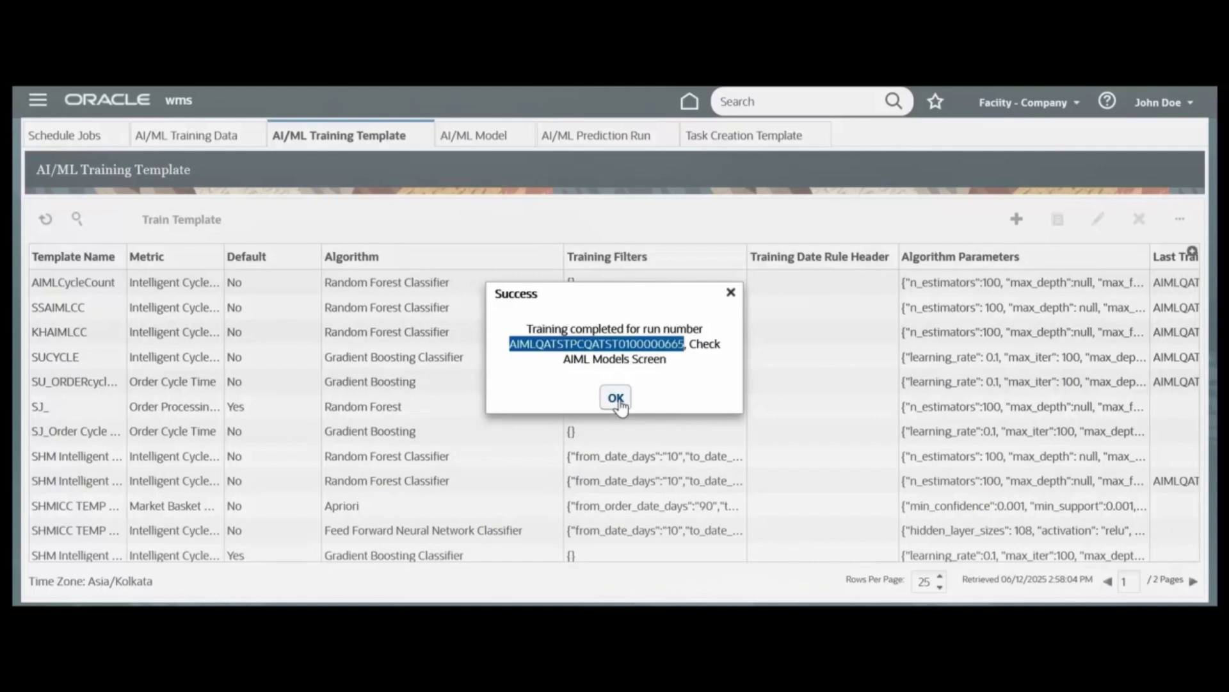
left_click(615, 397)
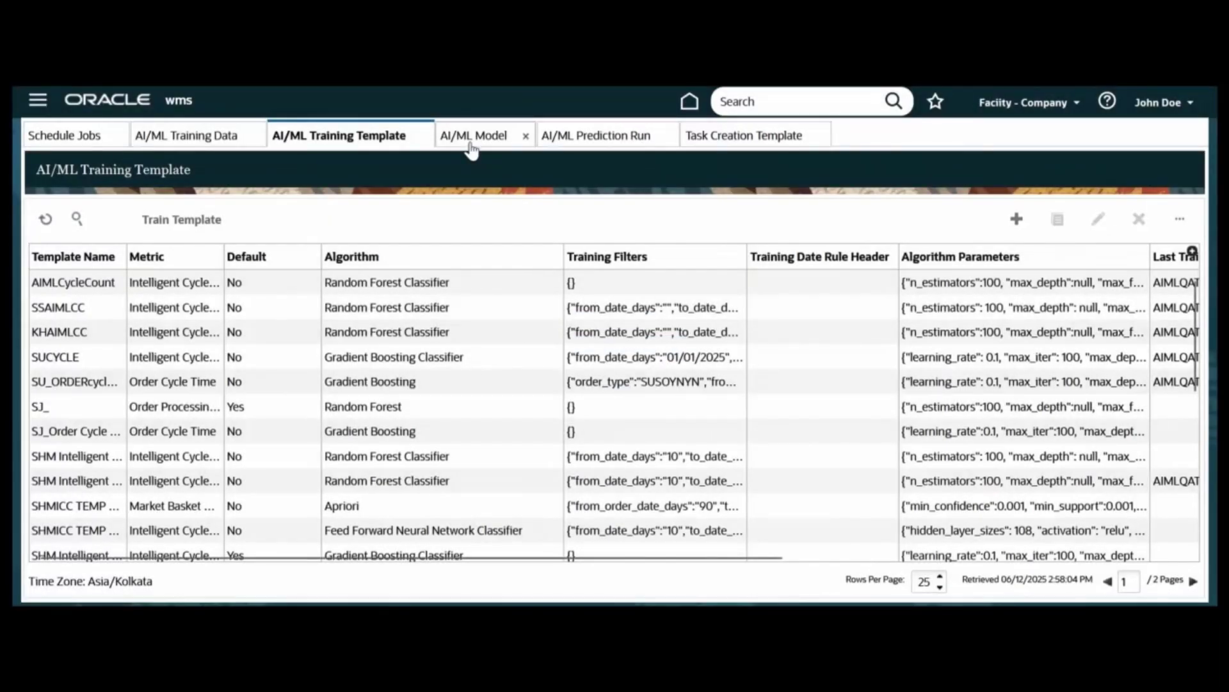
- Refresh the AI/ML Model list and submit a prediction for area SS using the AIMLCycleCount model
left_click(472, 142)
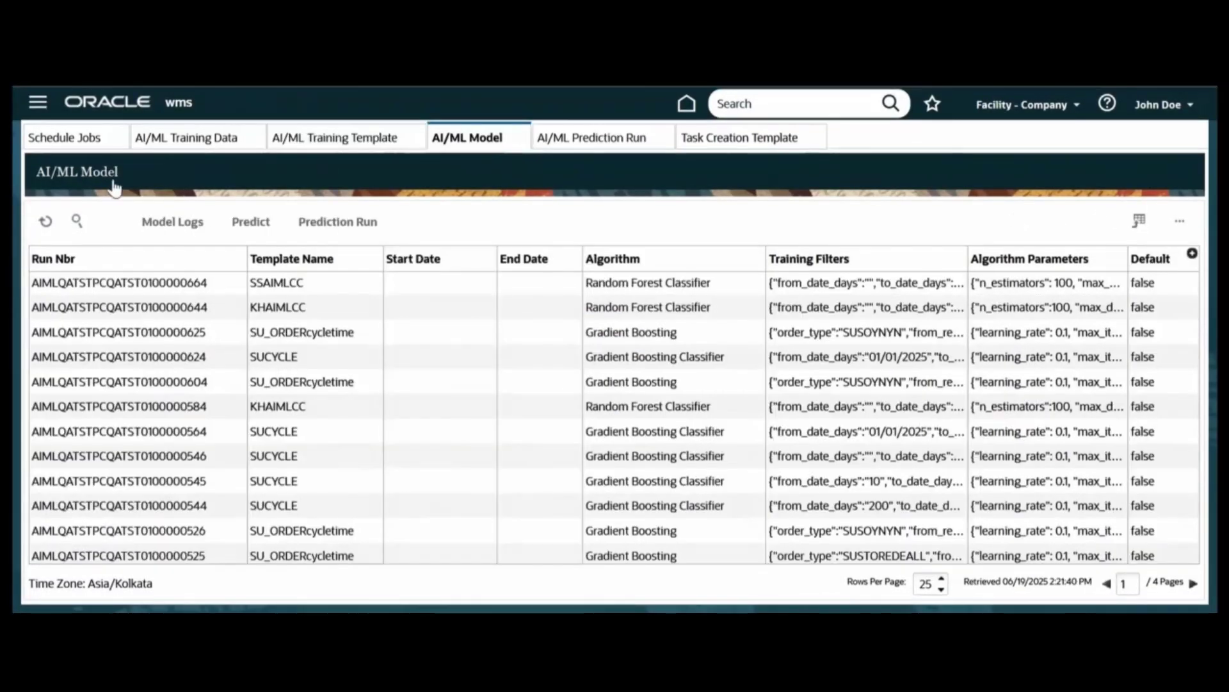
left_click(45, 221)
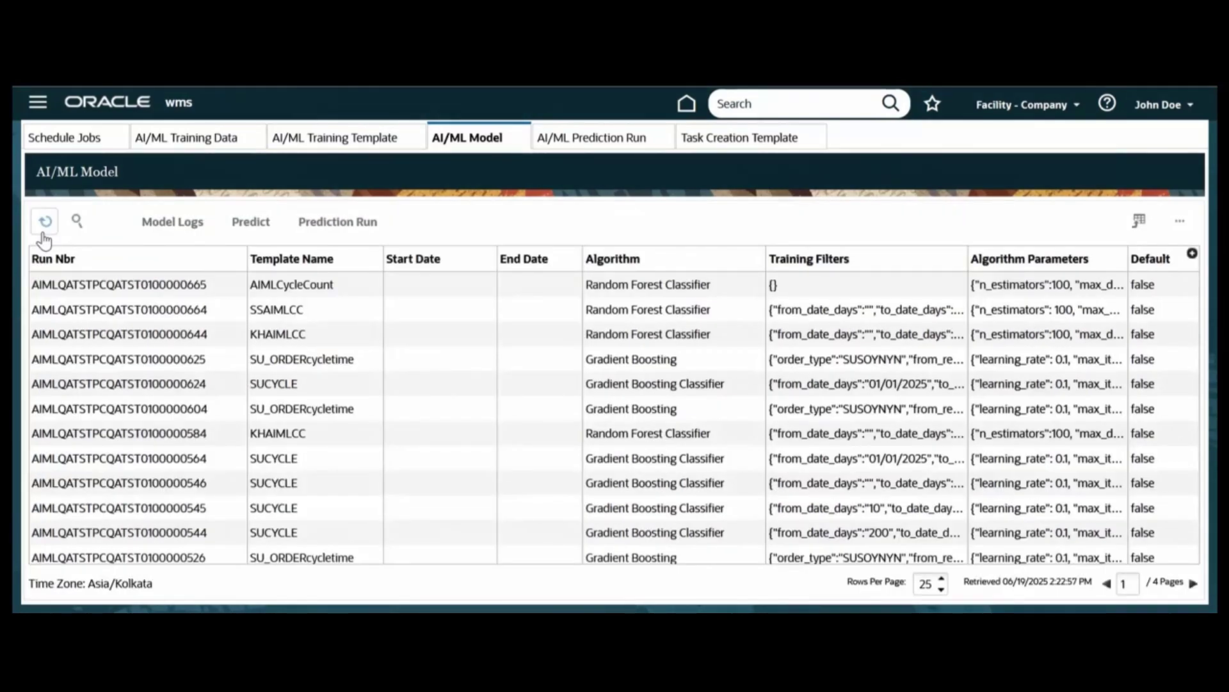
left_click(343, 282)
left_click(265, 229)
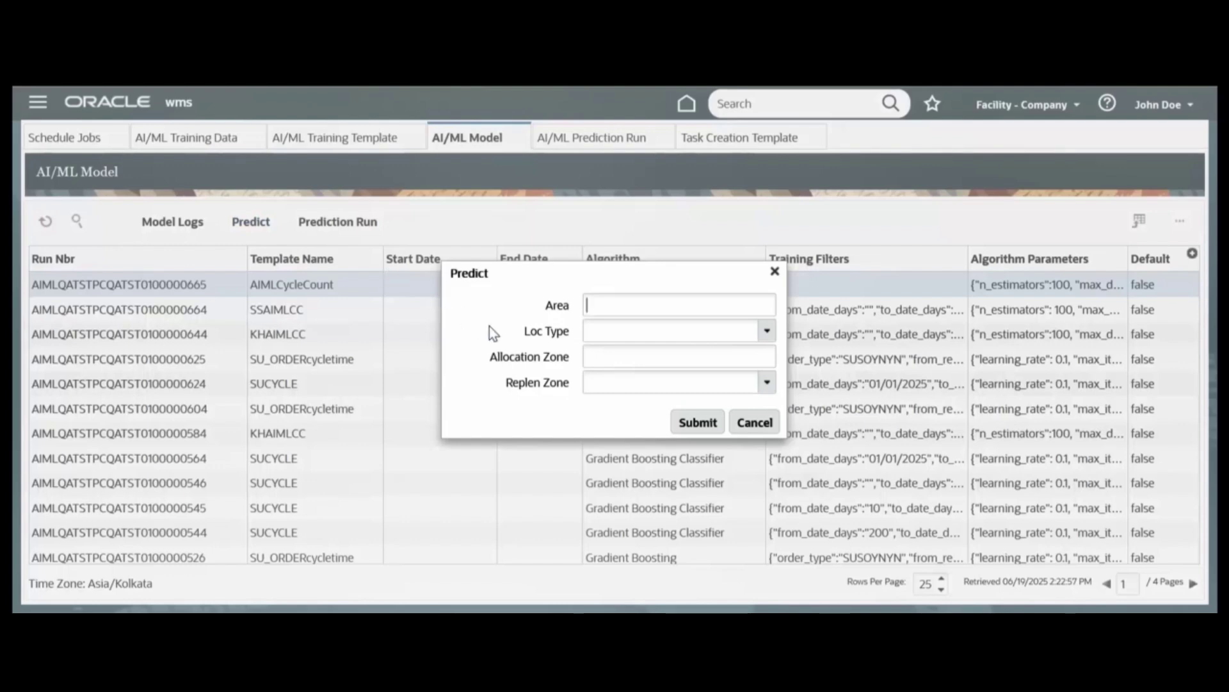
left_click(614, 300)
type("SS")
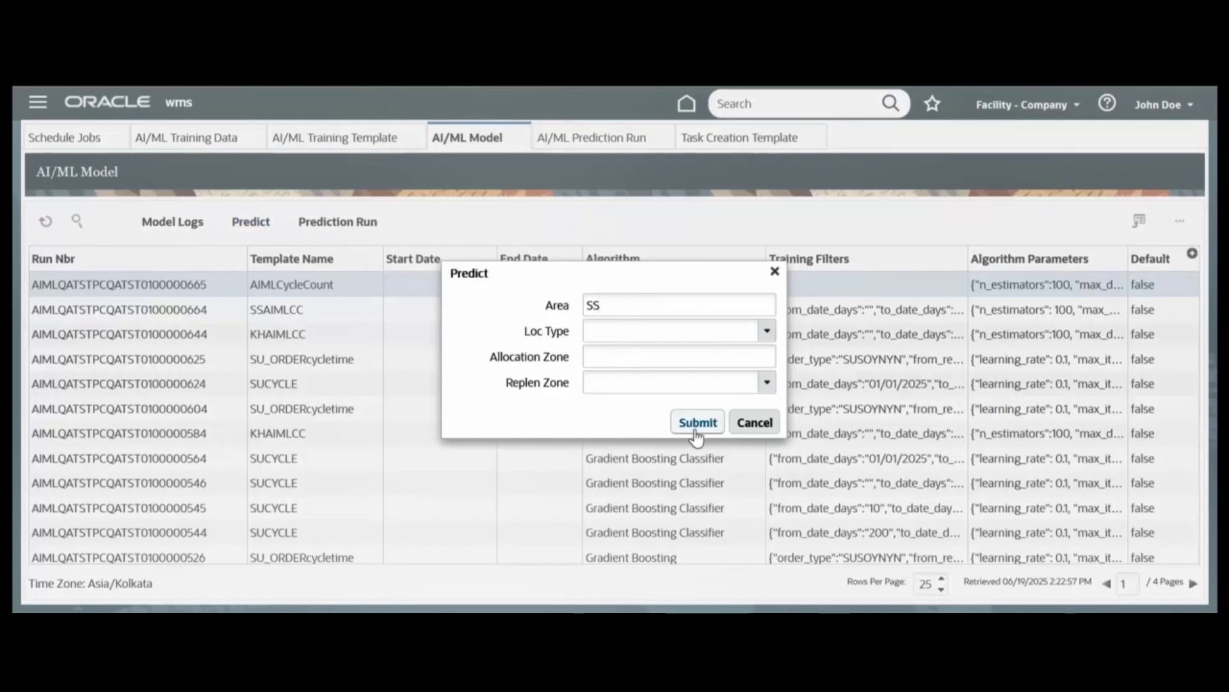
left_click(696, 428)
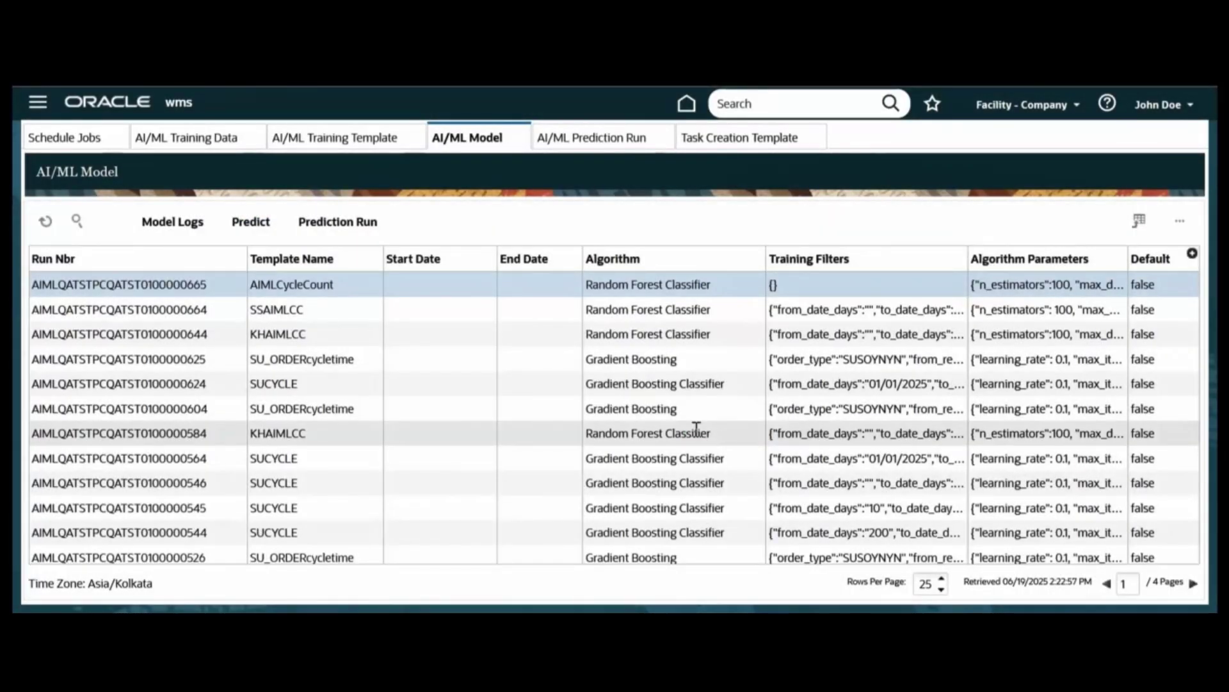
- Examine the location-level details of the AIMLCycleCount model's prediction run
left_click(349, 224)
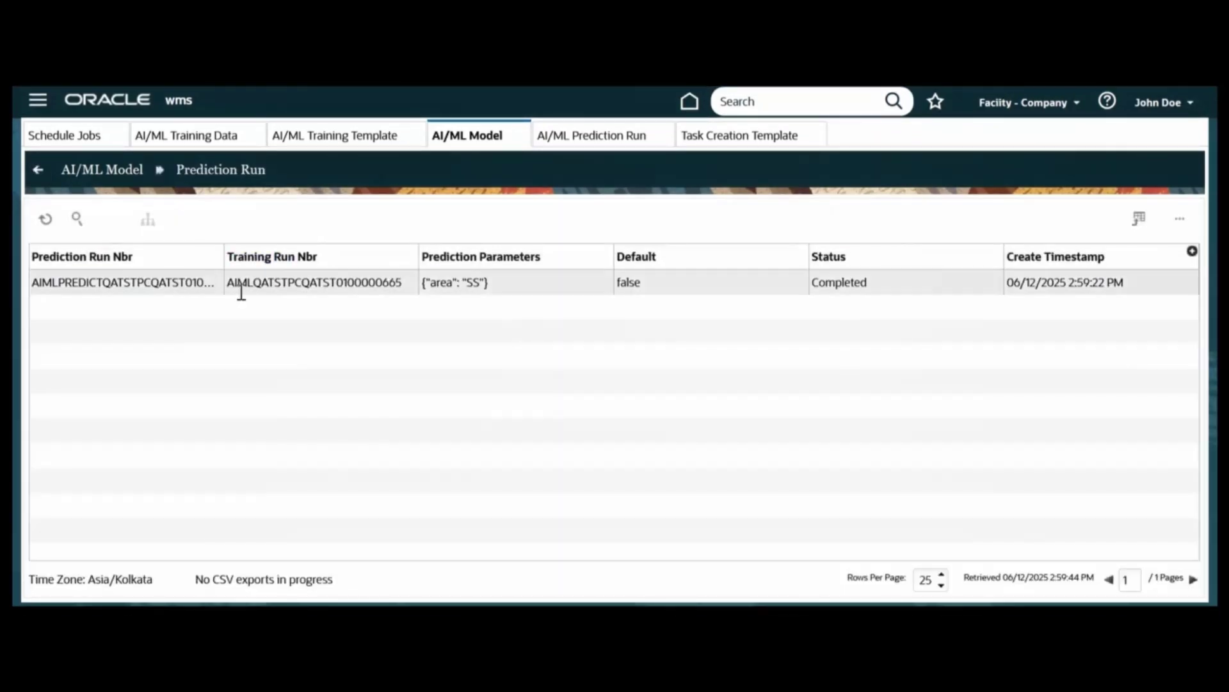
left_click(205, 288)
left_click(149, 221)
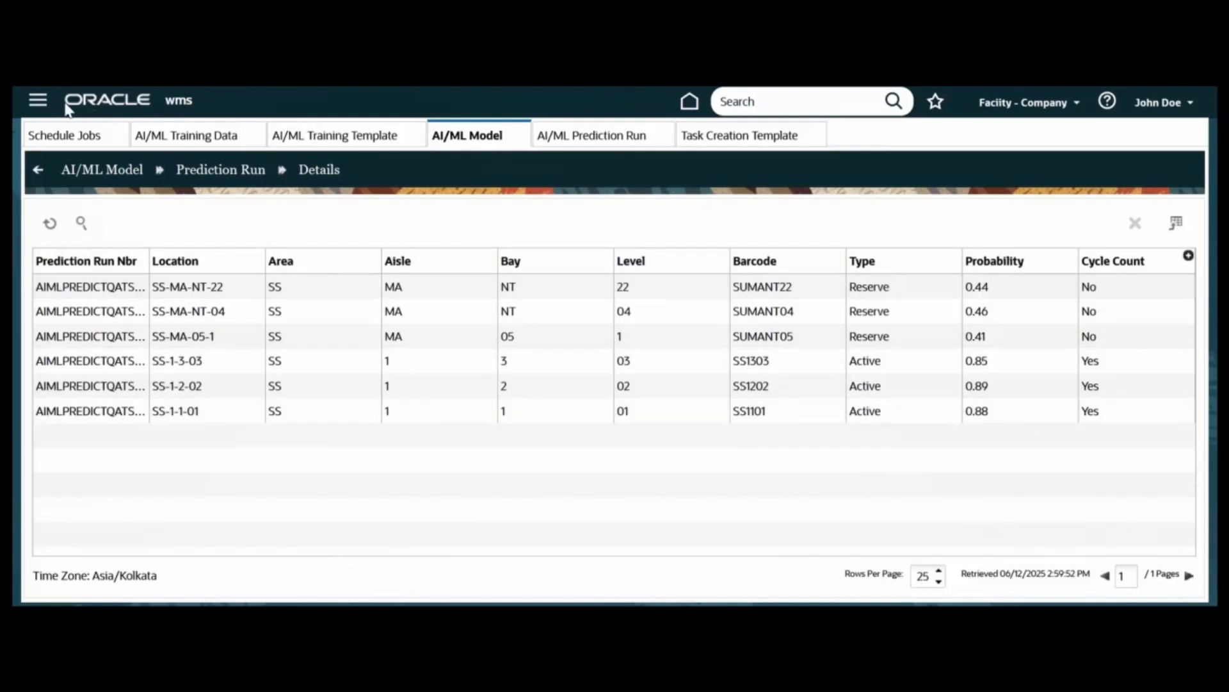
- Start a new scheduled job with the job type Generate Prediction Run for Intelligent Cycle Counting
left_click(105, 139)
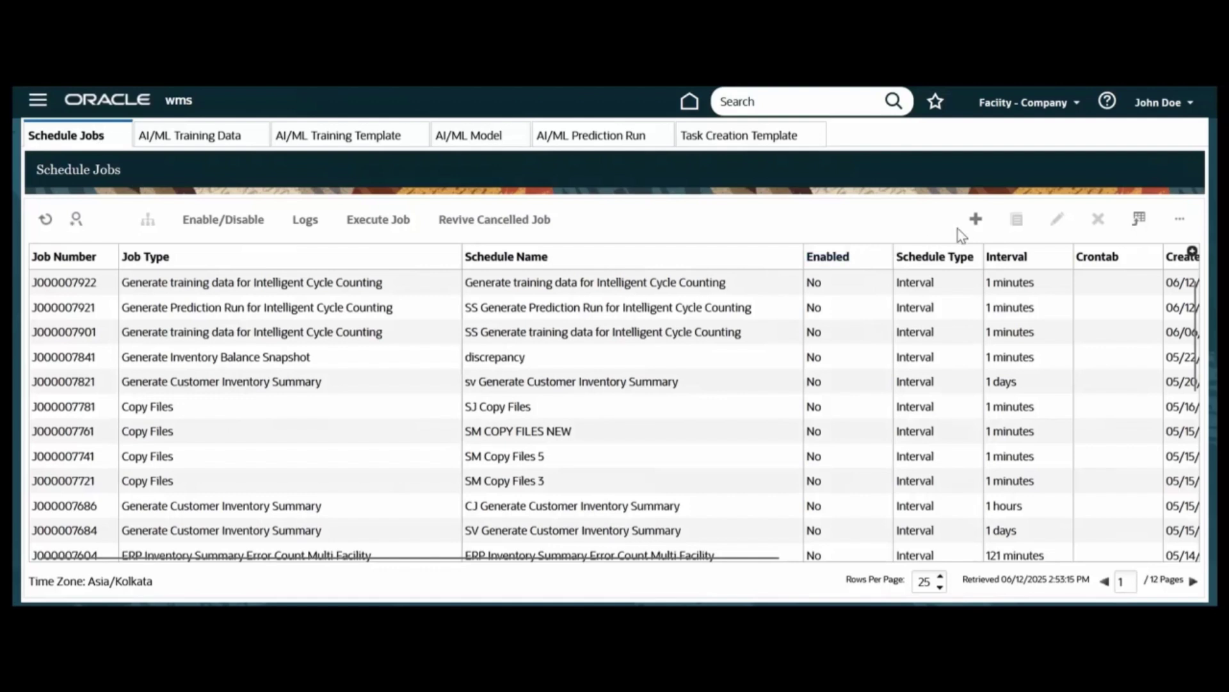
left_click(974, 219)
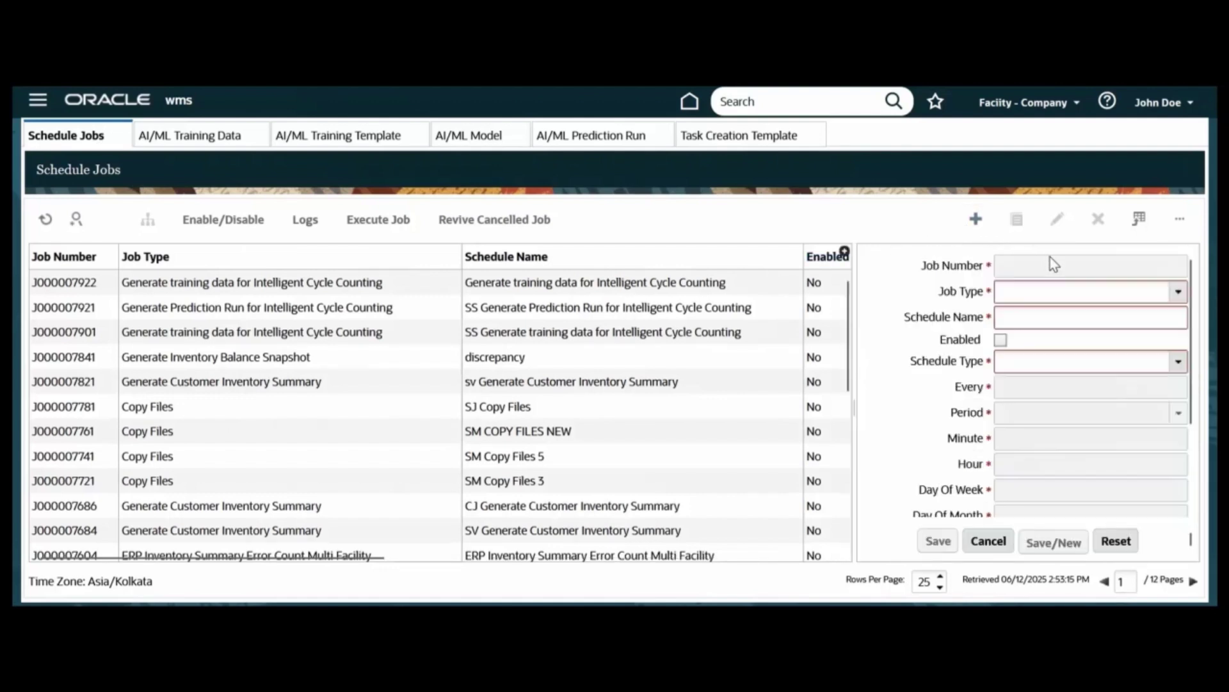
left_click(1060, 291)
type("generate predictio")
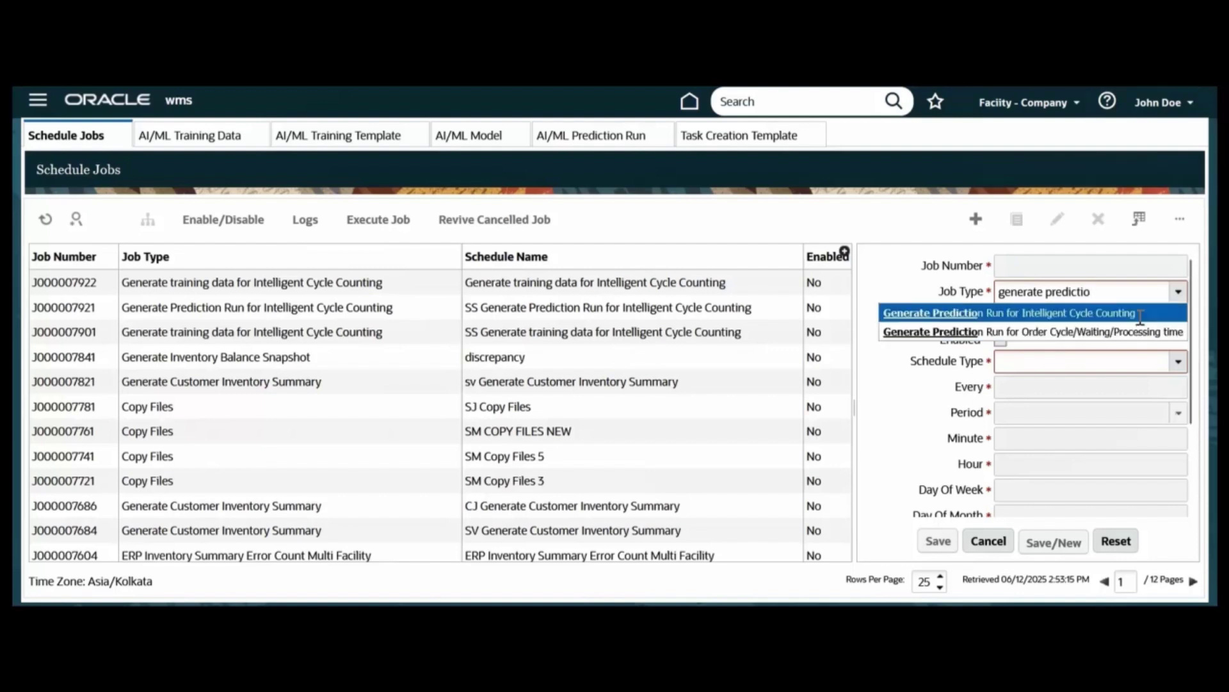
left_click(1139, 313)
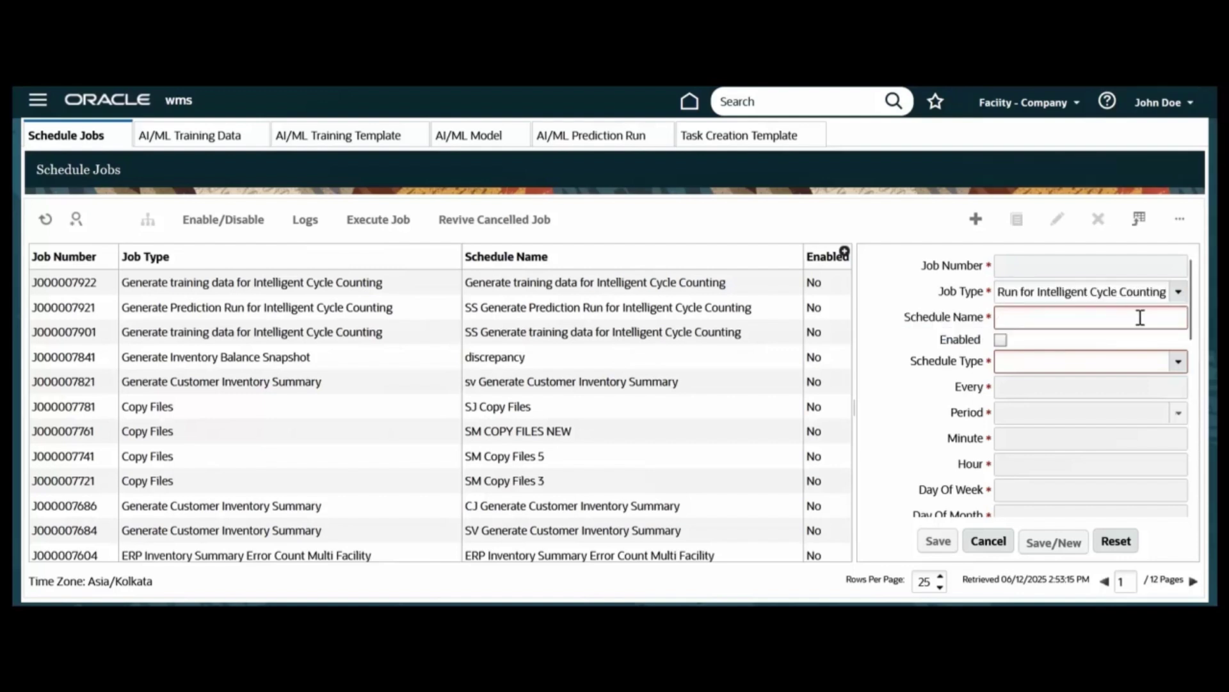
- Paste the copied training run number into the prediction job's Training Run Nbr parameter
scroll(1085, 418, "down", 5)
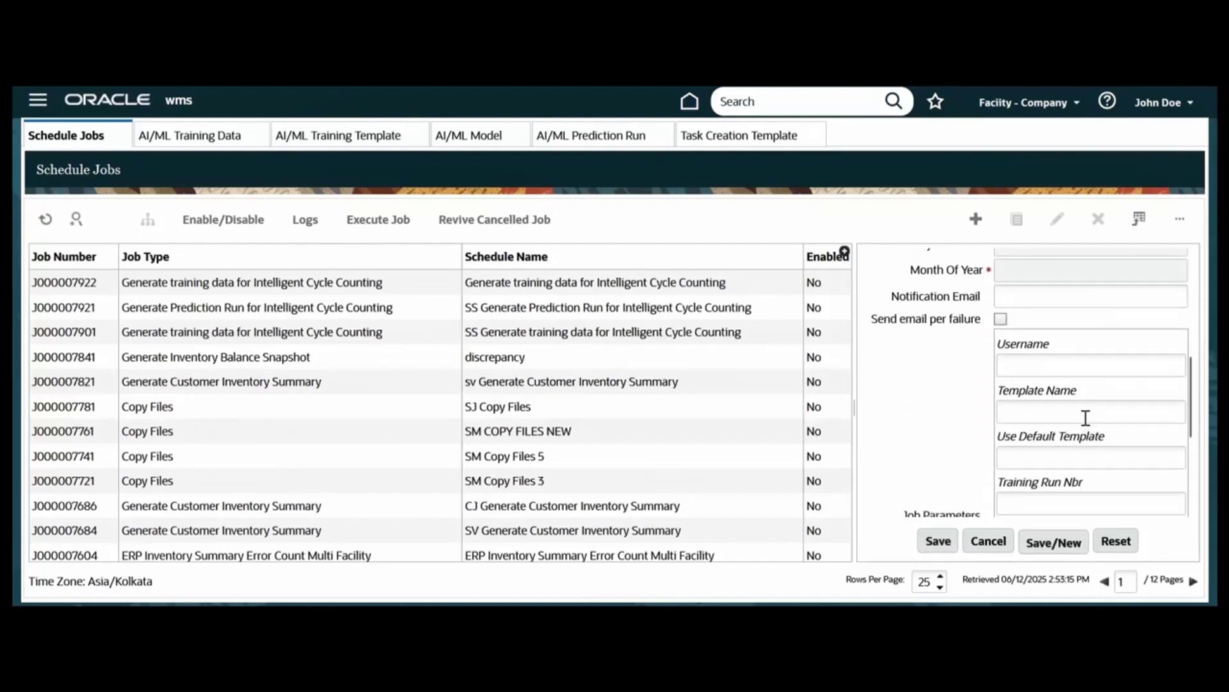
scroll(1091, 404, "down", 3)
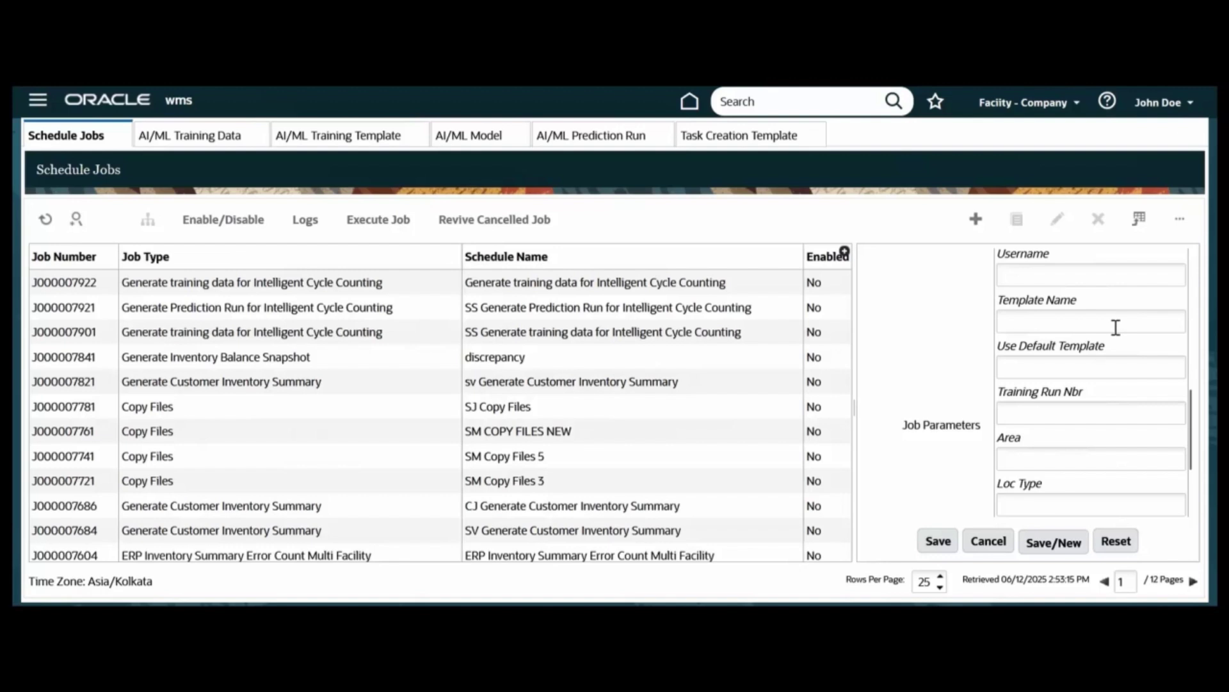
left_click(1104, 411)
key("ctrl+v")
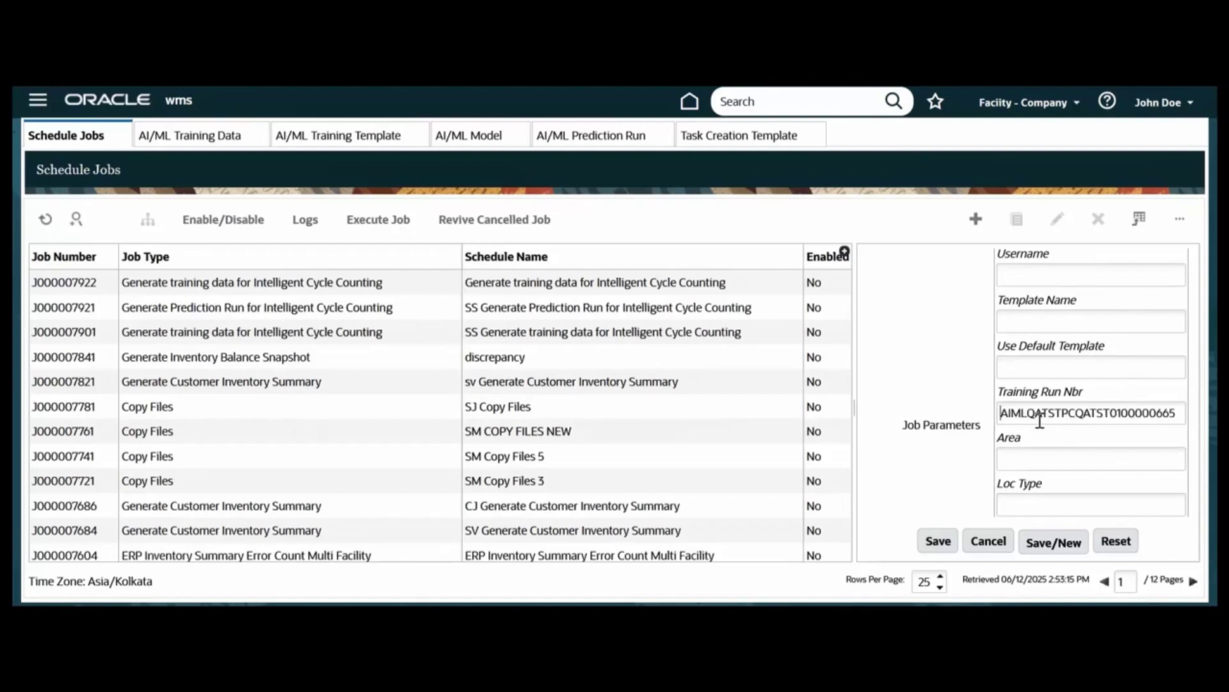
- Set the prediction job's Area parameter to SS and save the scheduled job
scroll(1063, 351, "down", 2)
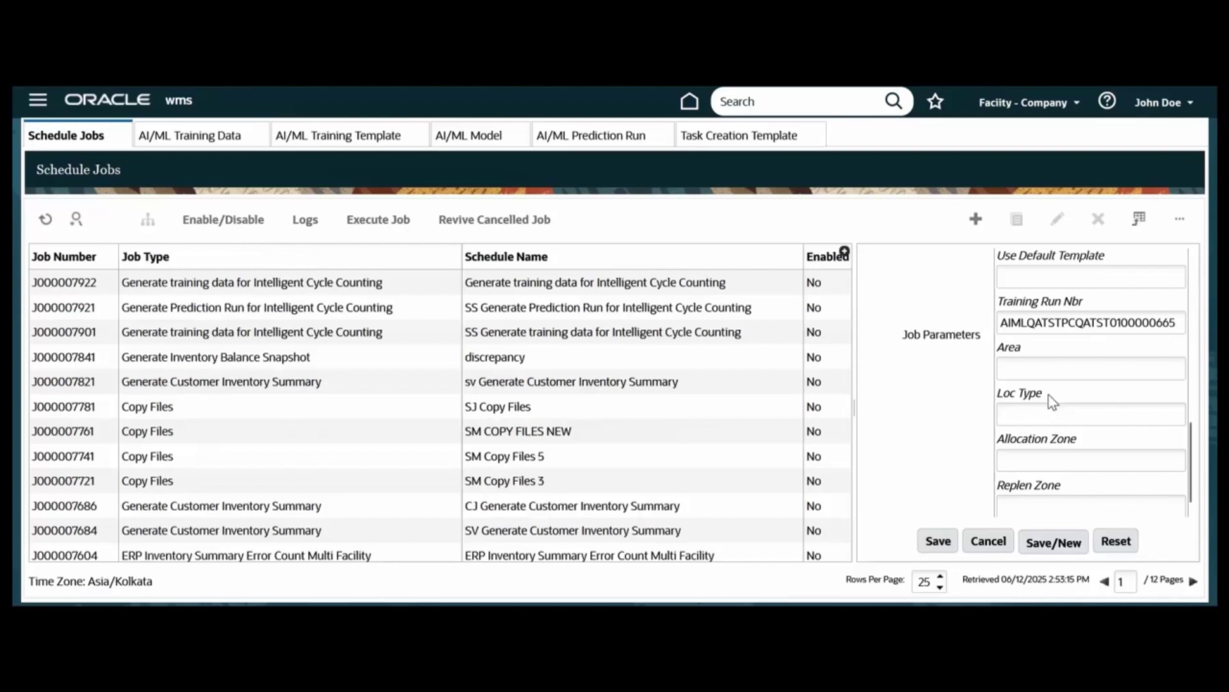
left_click(1037, 370)
type("SS")
left_click(938, 540)
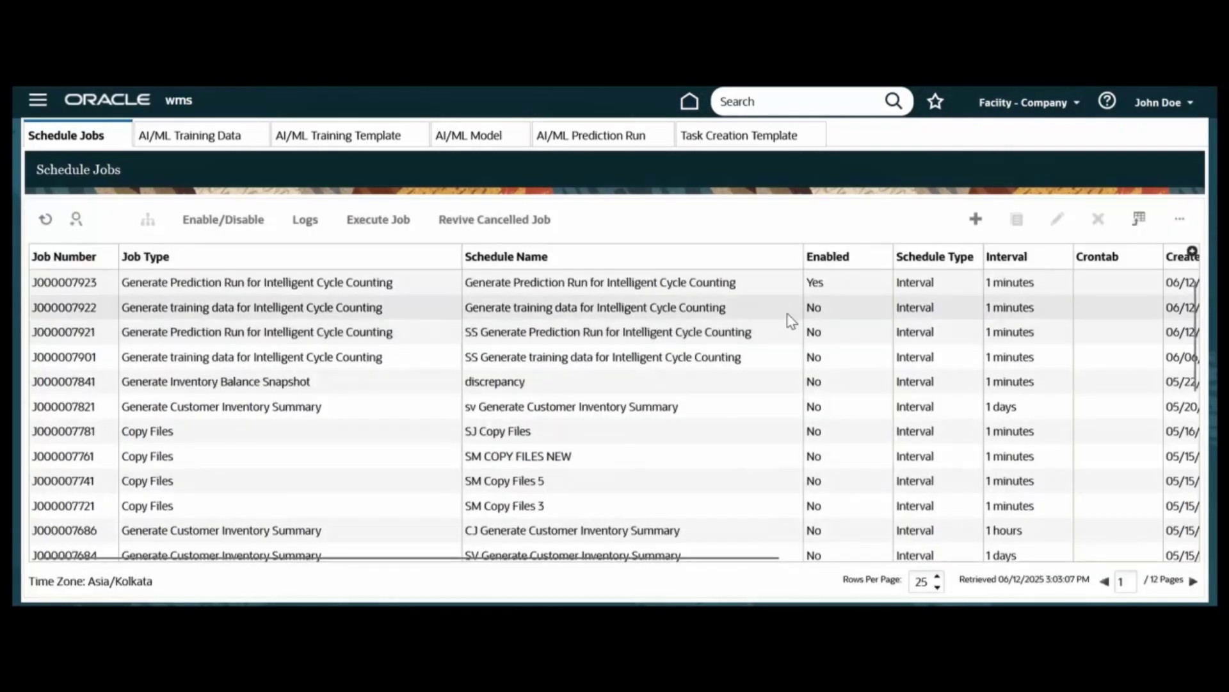
- Check the new prediction job's execution details, and examine the location-level details of the latest prediction run for area SS
left_click(773, 292)
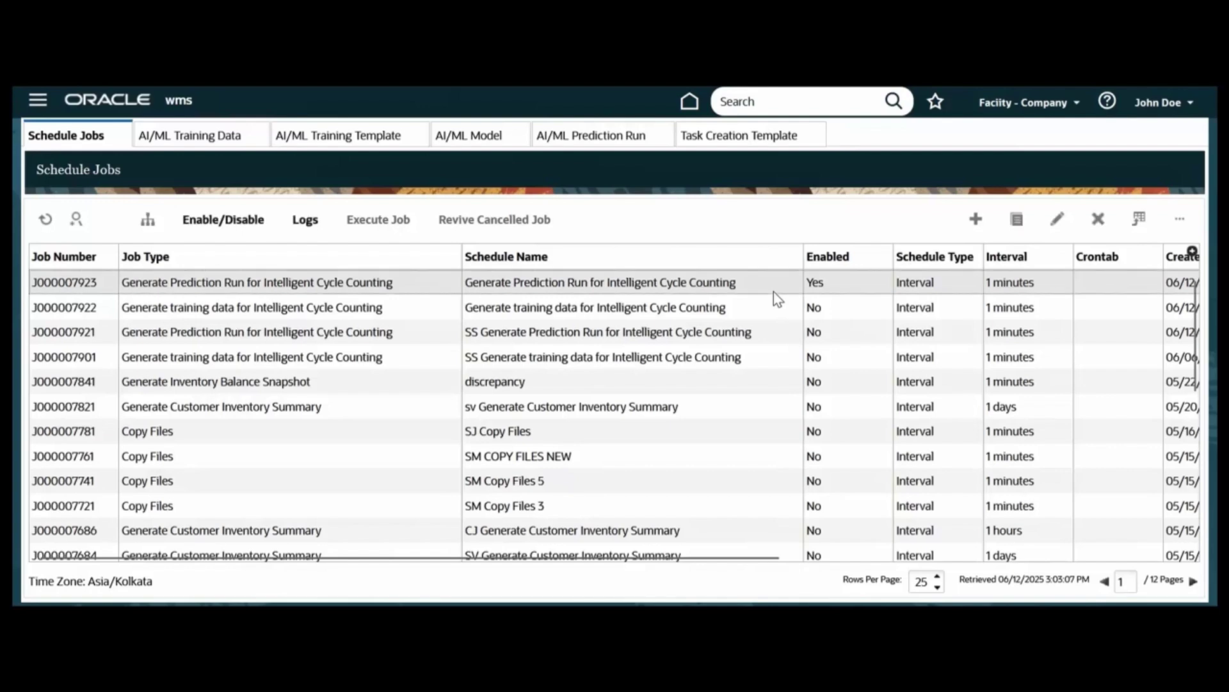
left_click(148, 219)
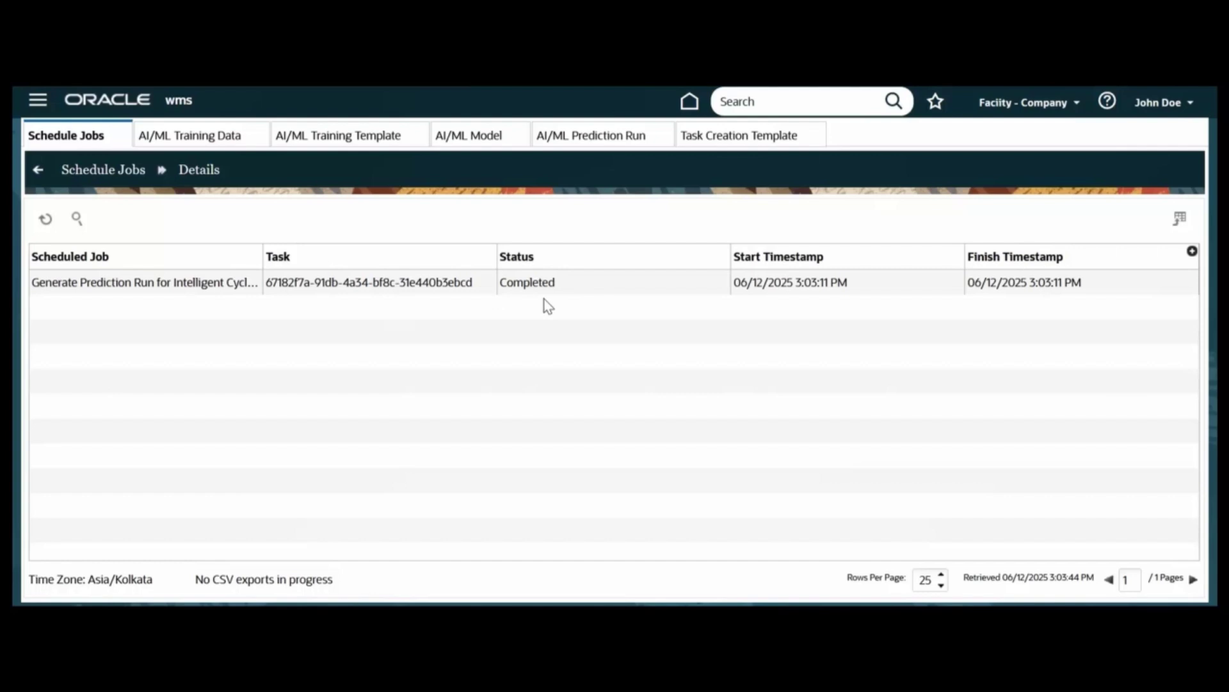
left_click(597, 140)
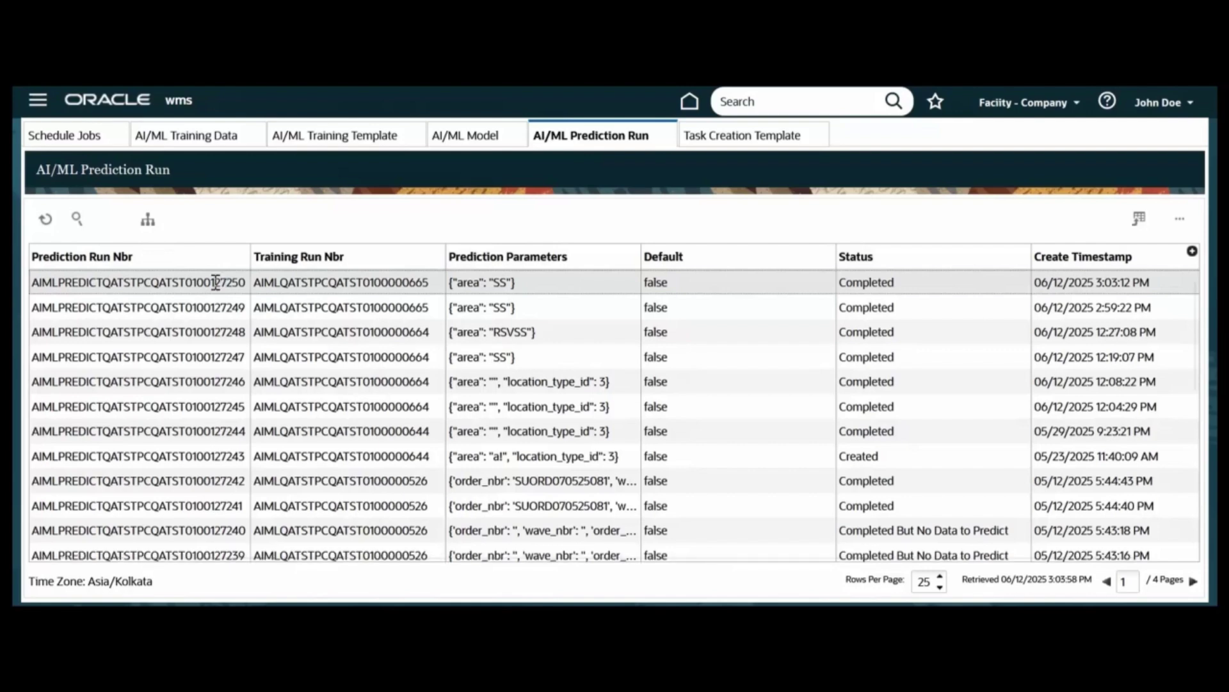
left_click(216, 283)
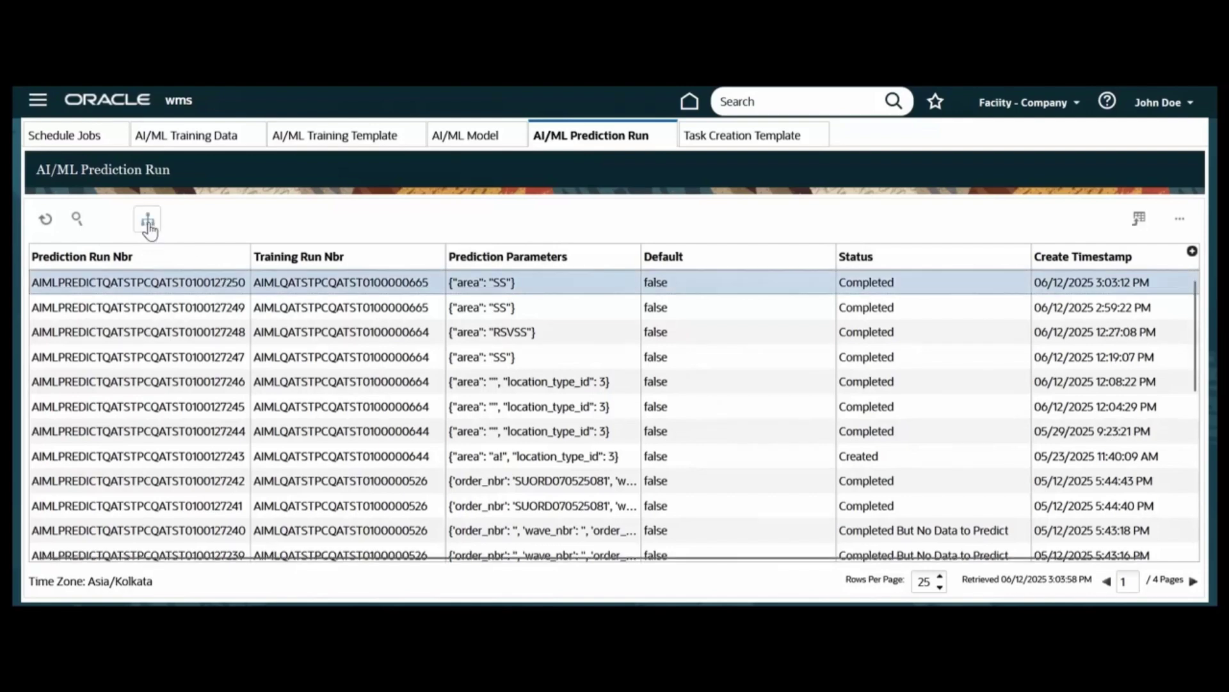
left_click(148, 219)
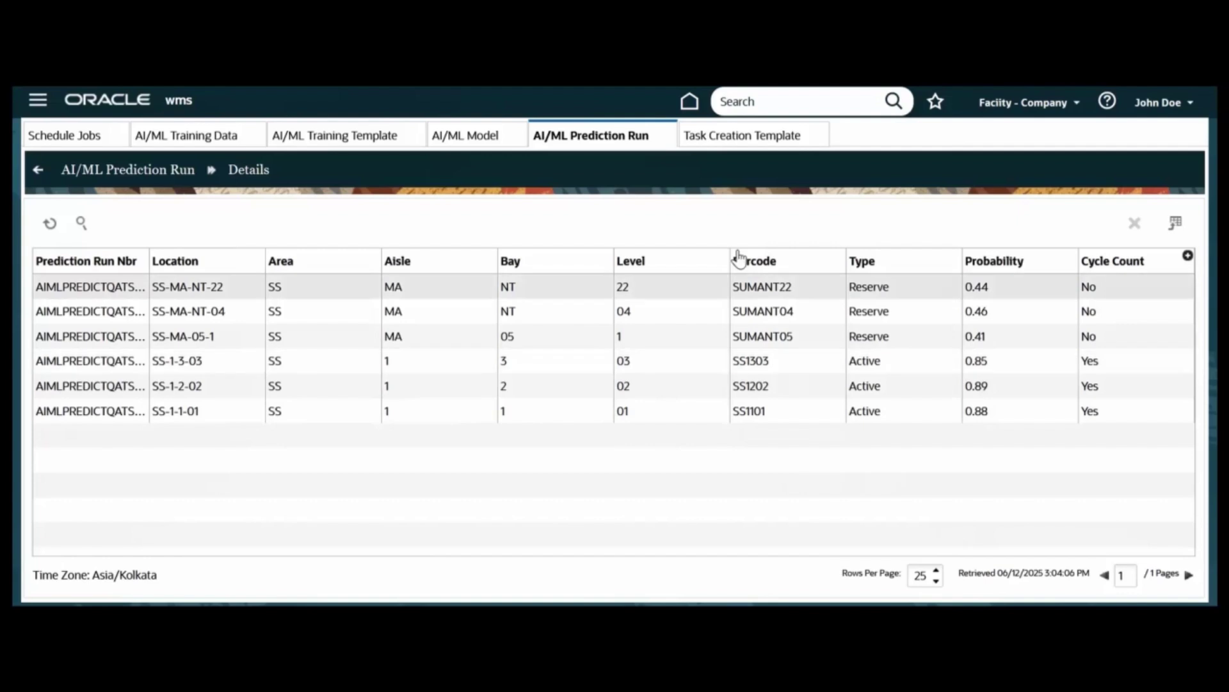
- Start a task creation template described as AIML CC Task Creation Template, with template type CC and Use Intelligent Cycle Counting enabled
left_click(746, 147)
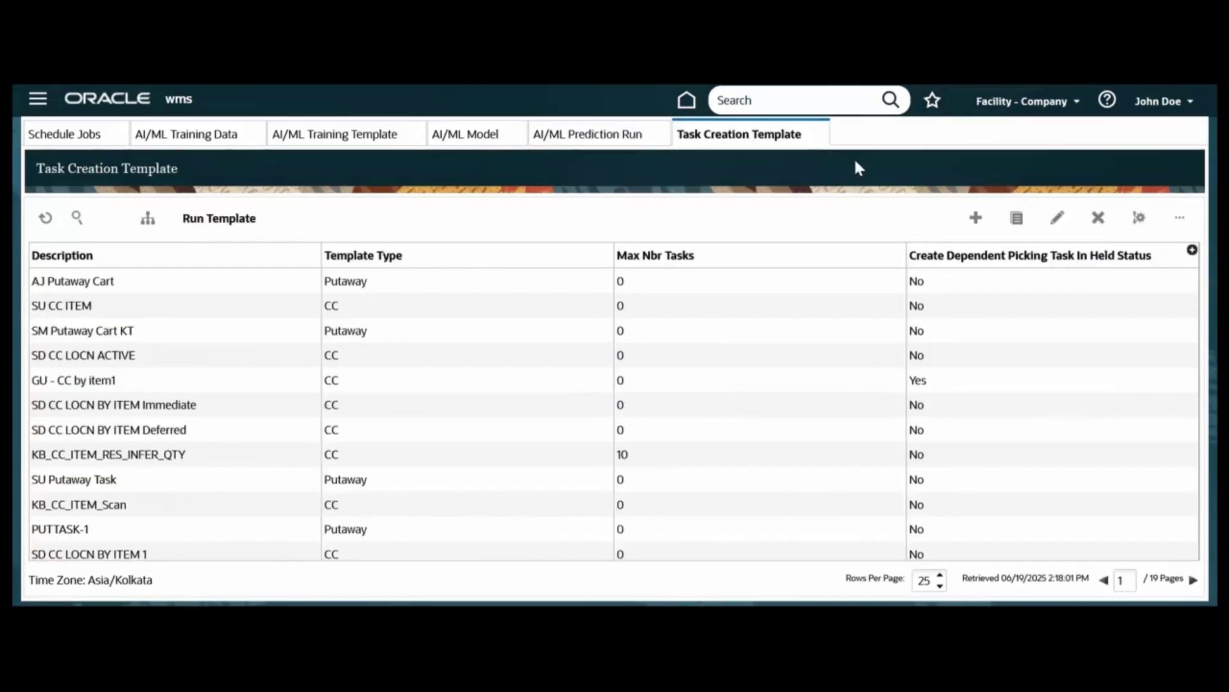
left_click(975, 218)
type("AIML CC Task Creation Template")
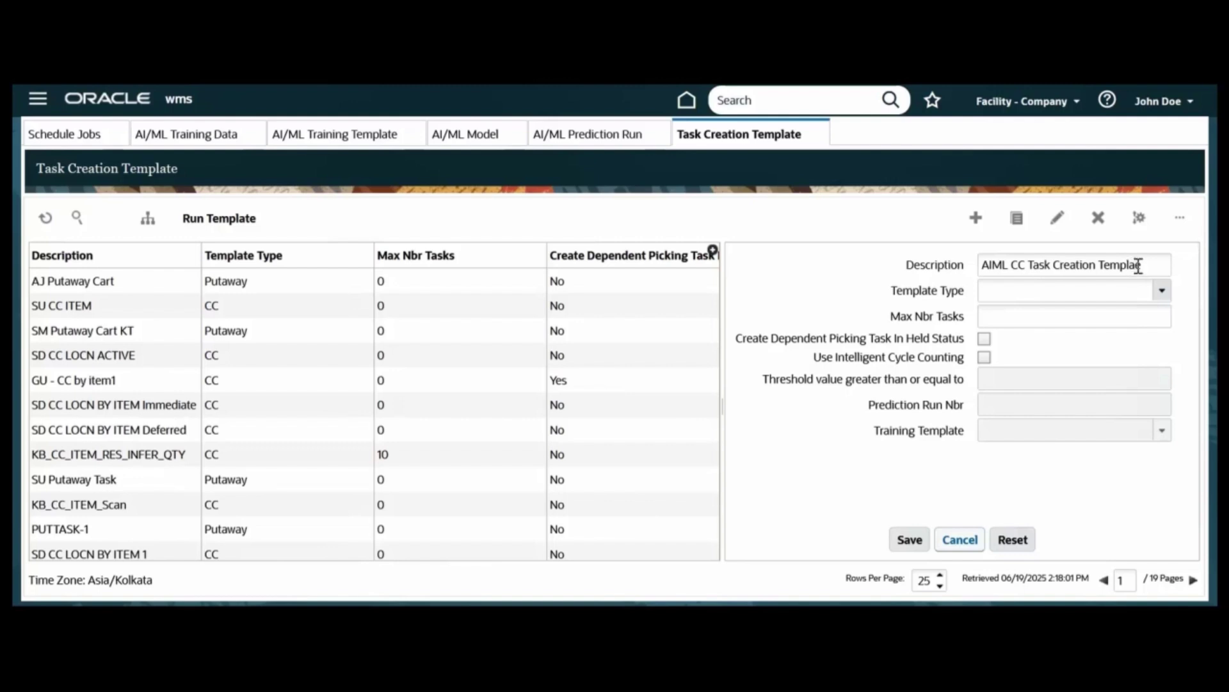
left_click(1161, 290)
left_click(1127, 330)
left_click(984, 357)
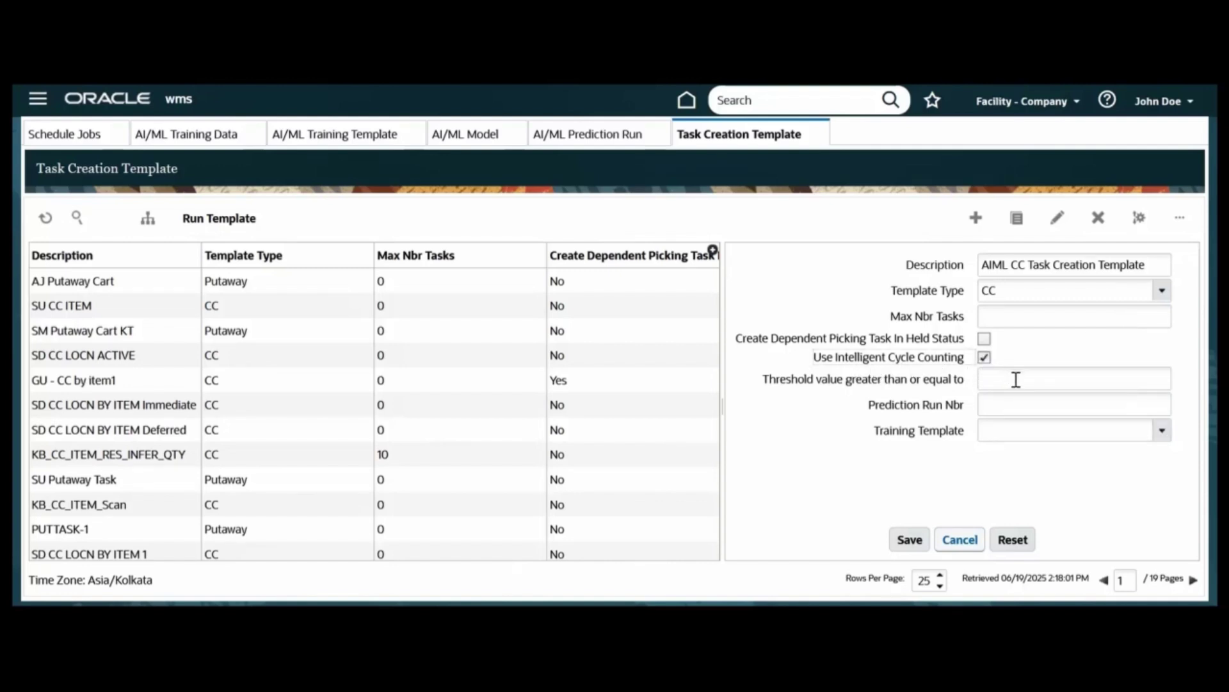
- Set the template's minimum threshold value to 0.6, paste the latest prediction run number into Prediction Run Nbr, and save the template
left_click(1016, 379)
type("0.6")
key("ctrl+v")
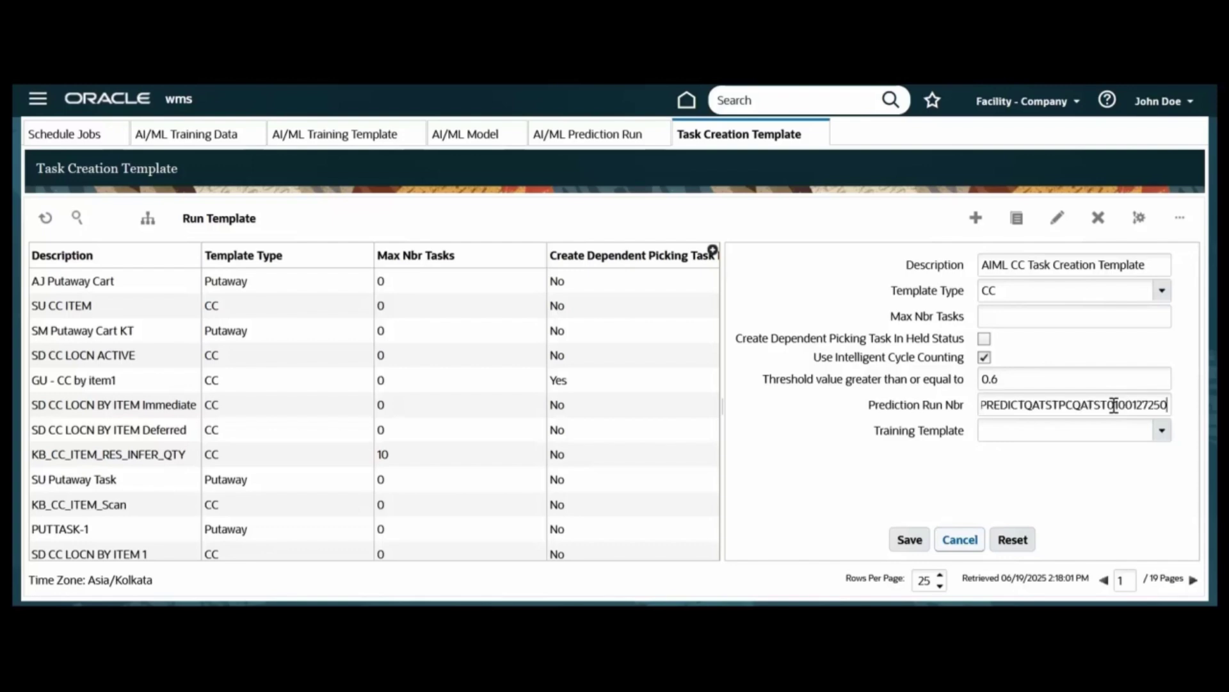
left_click(907, 540)
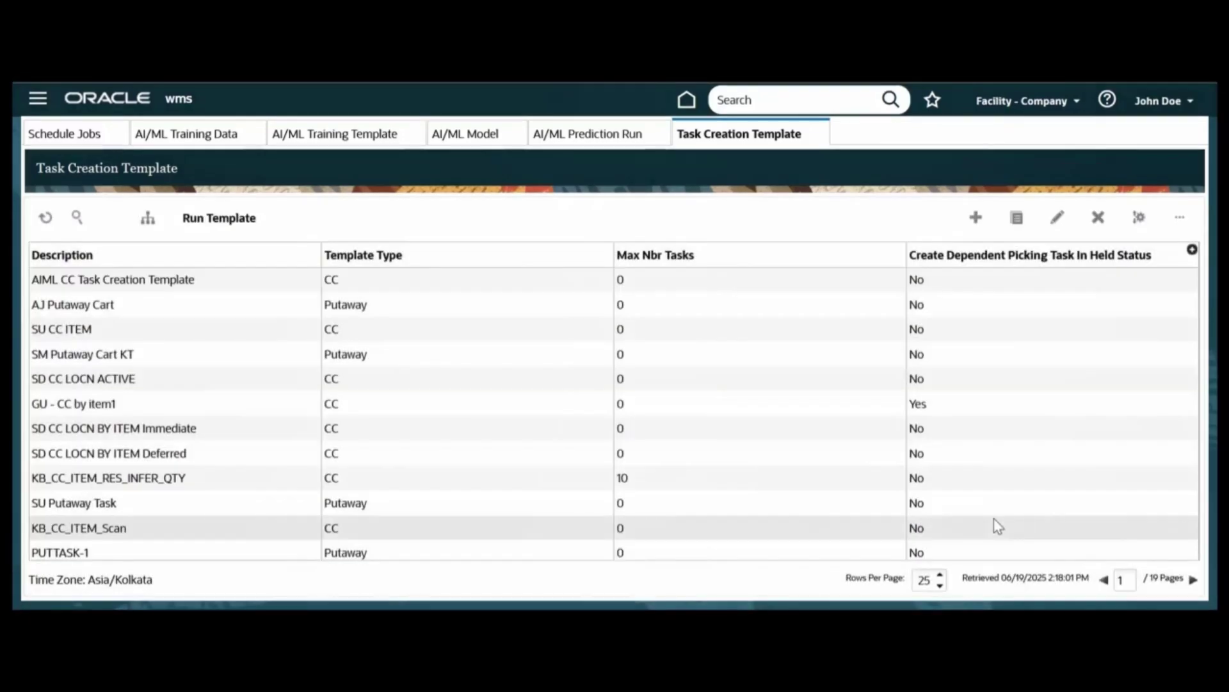
- Review the detail line of AIML CC Task Creation Template and run the template to create the cycle count tasks
left_click(310, 285)
left_click(148, 219)
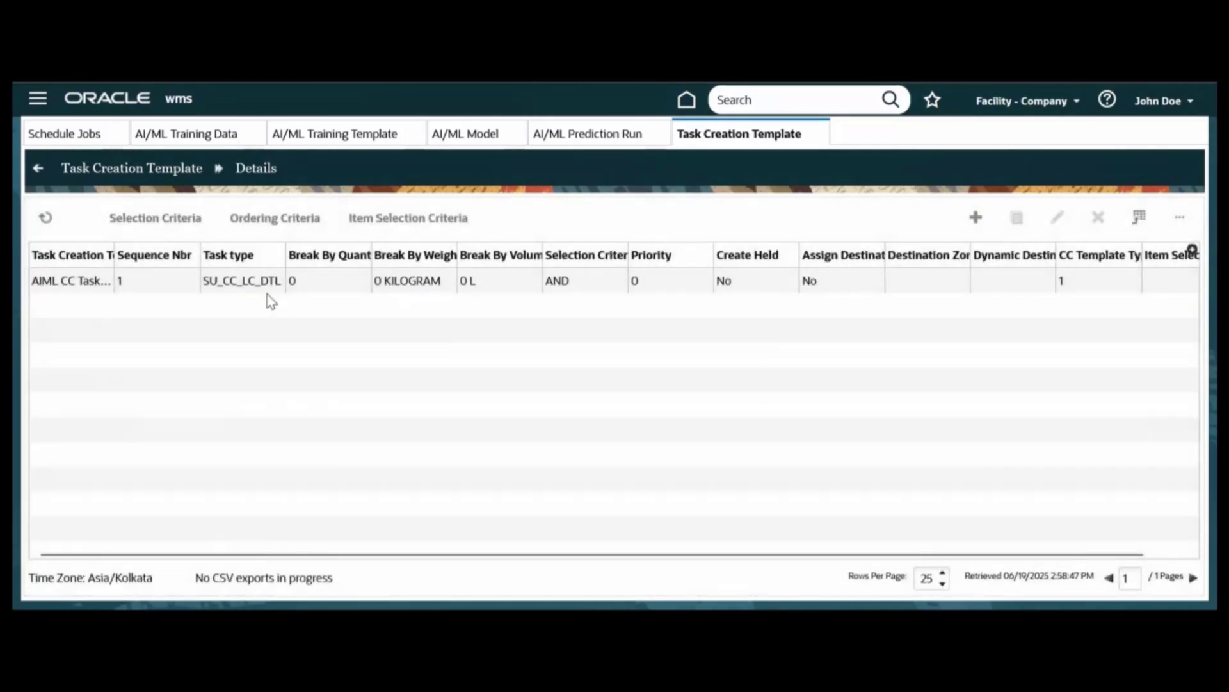
left_click(136, 173)
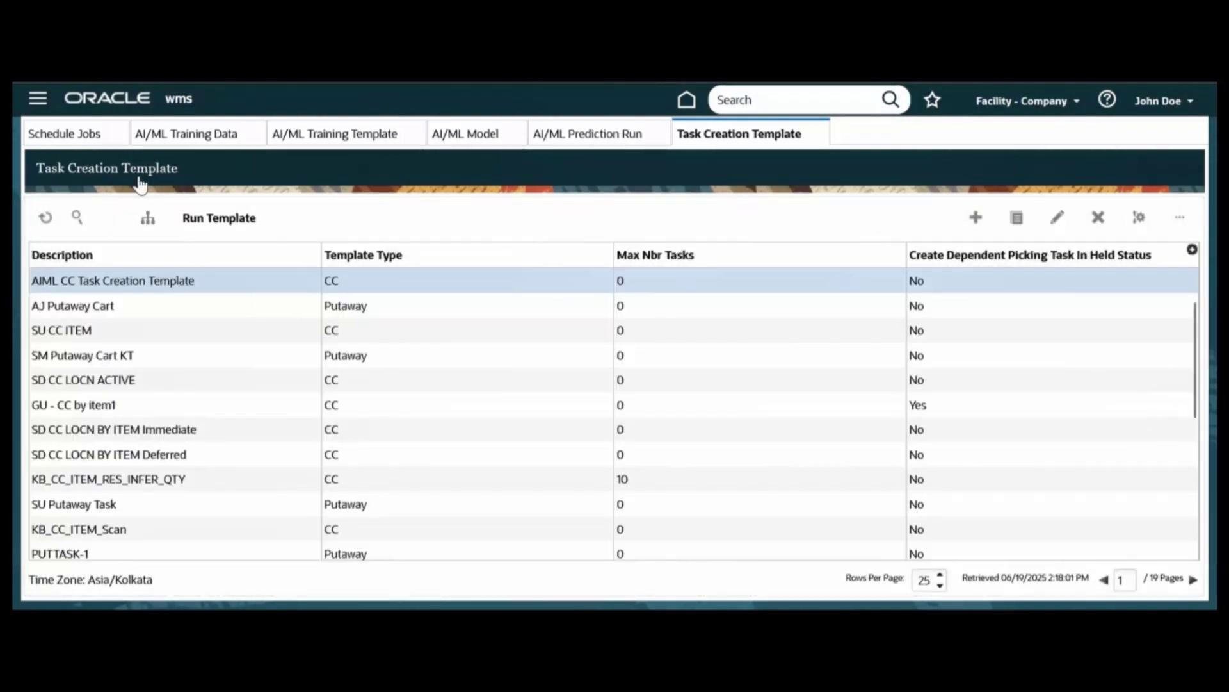
left_click(230, 228)
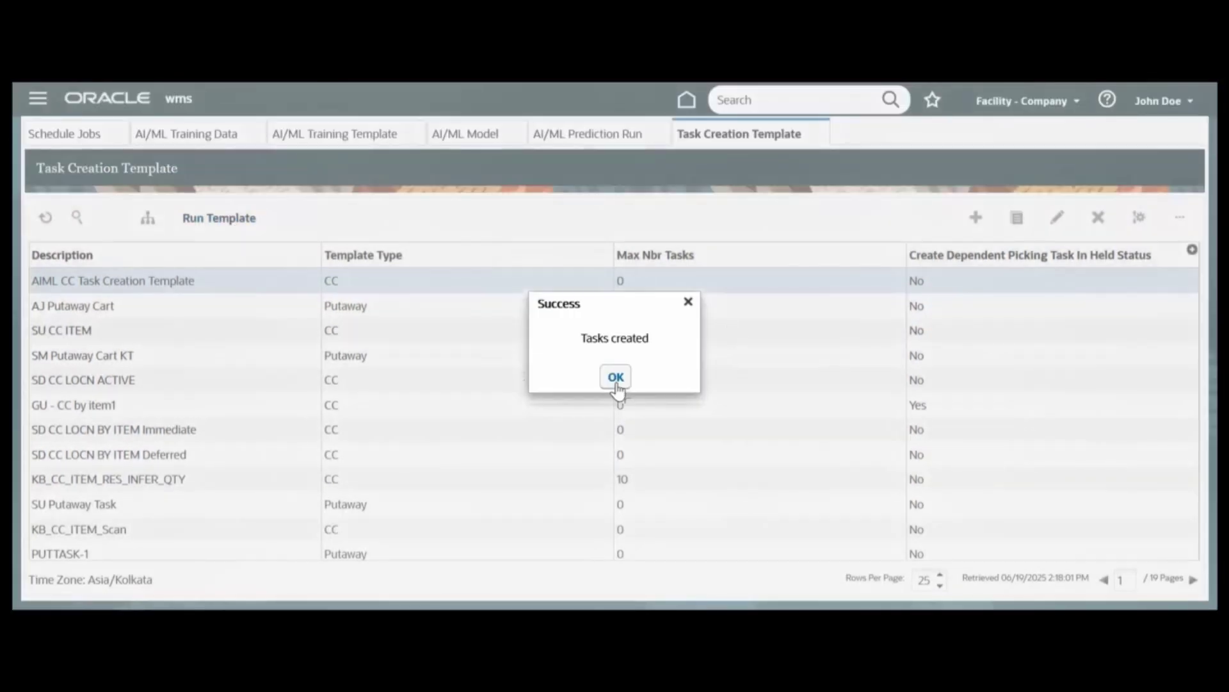
left_click(616, 378)
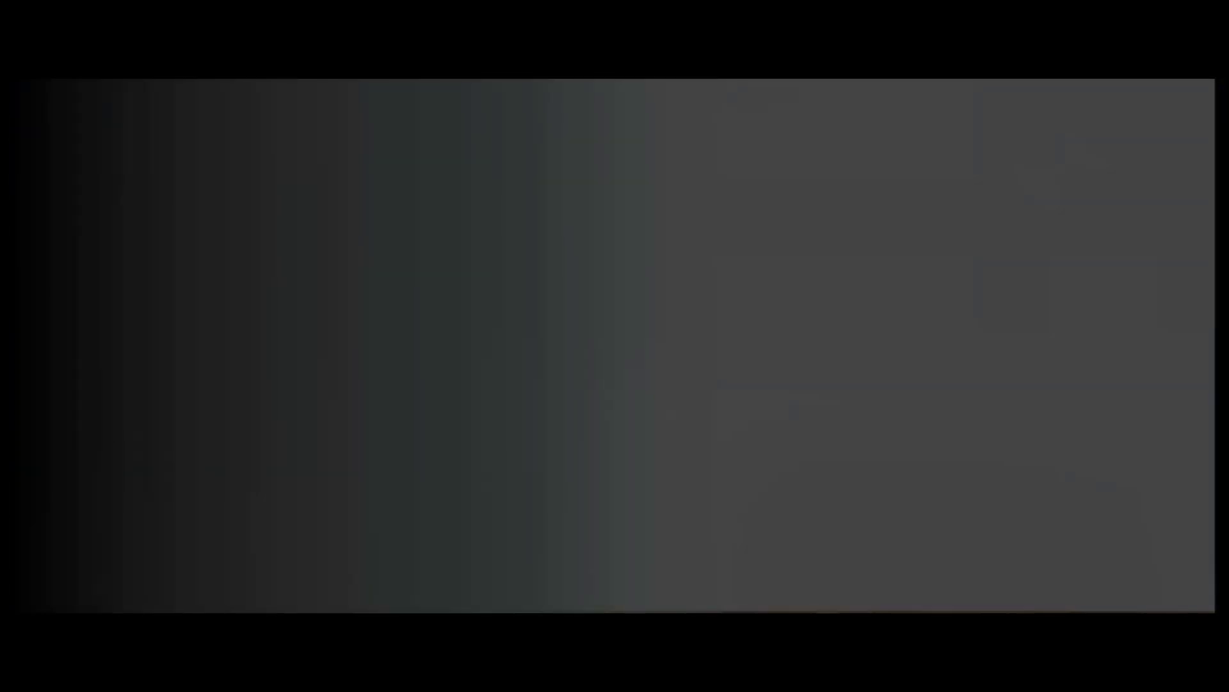